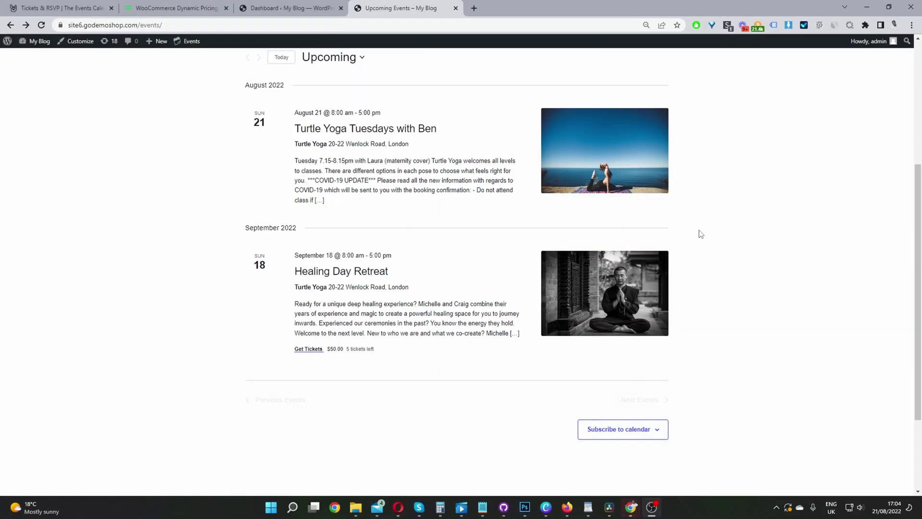
# Step: Open the Healing Day Retreat event page and set the test tickect quantity to 1
pyautogui.scroll(3, 697, 233)
pyautogui.scroll(-2, 376, 339)
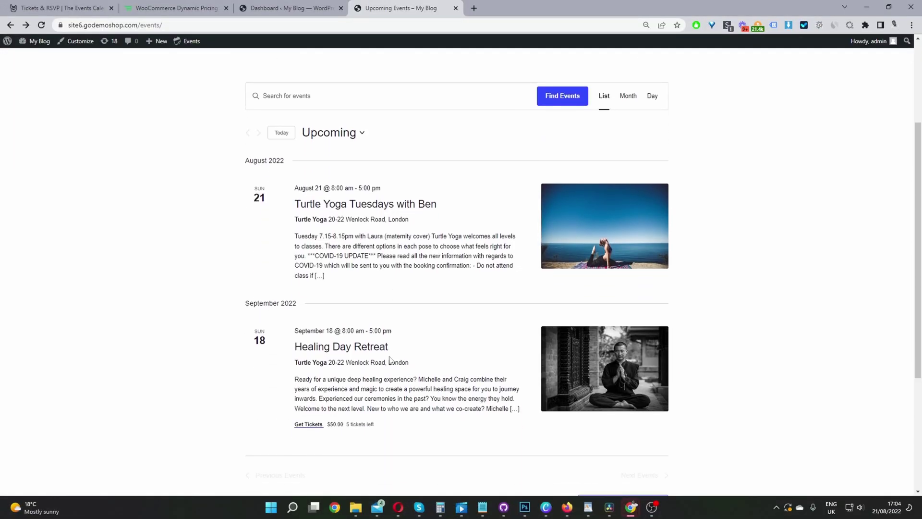
pyautogui.click(346, 344)
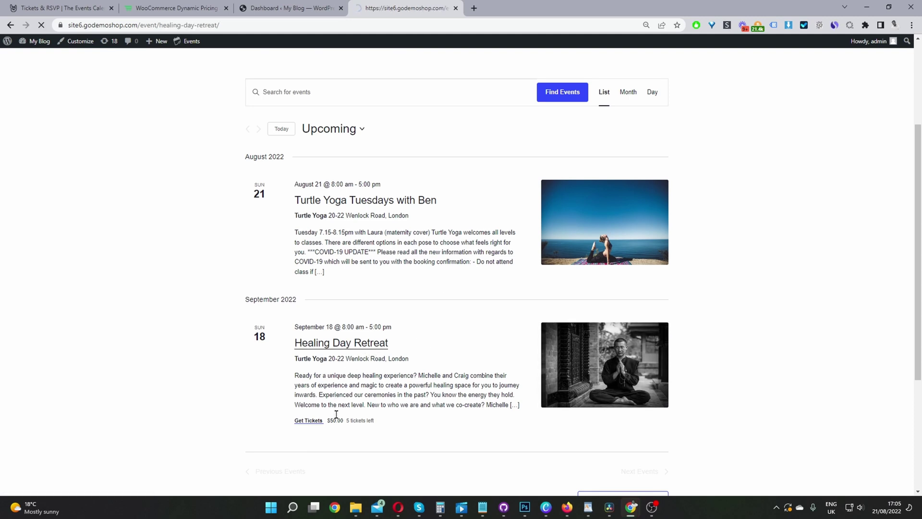
pyautogui.scroll(-2, 615, 243)
pyautogui.scroll(-5, 615, 247)
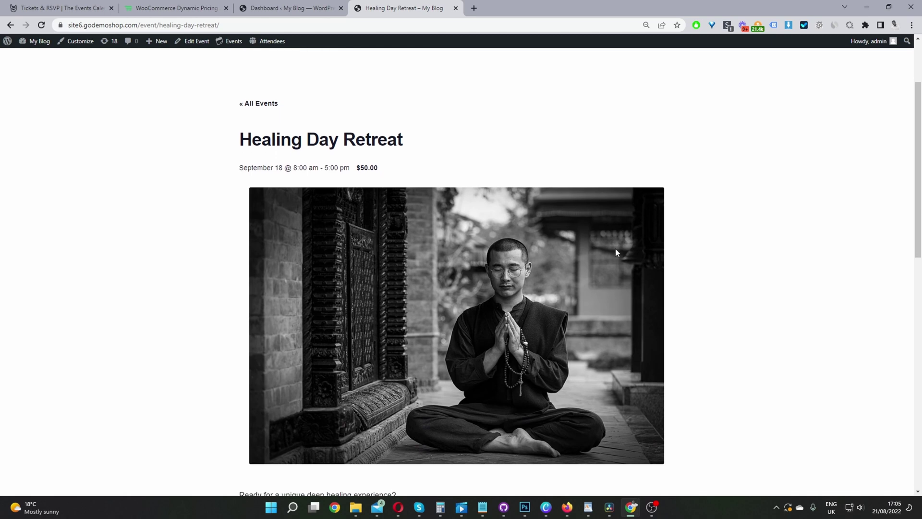
pyautogui.scroll(-3, 399, 347)
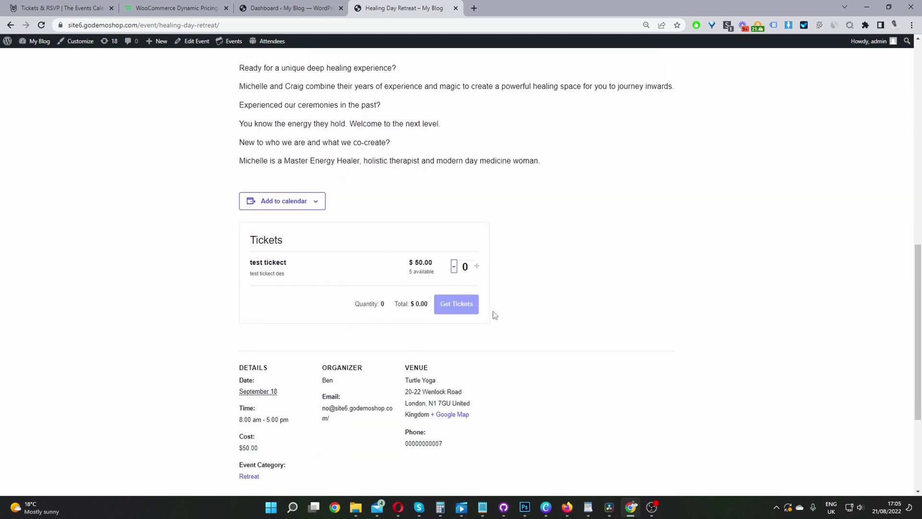
pyautogui.click(476, 266)
pyautogui.moveTo(422, 270); pyautogui.dragTo(402, 277)
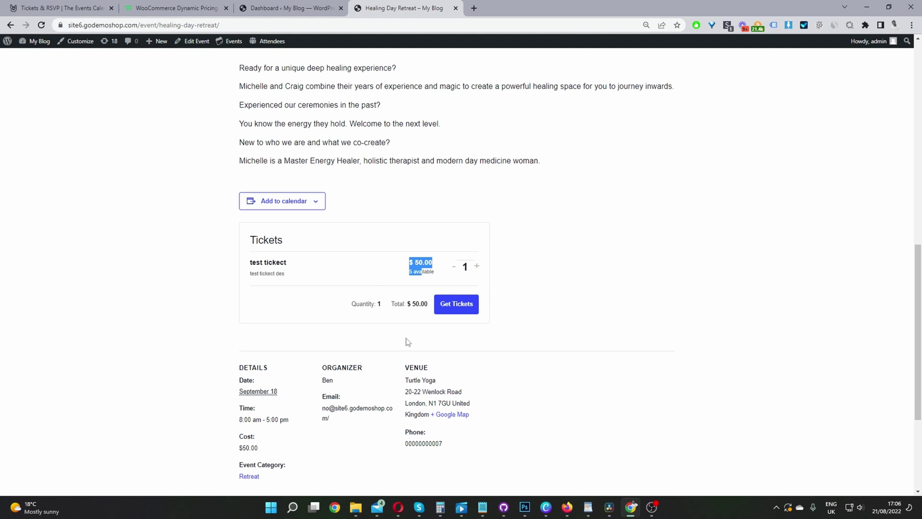
# Step: Review the Free and Plus plans of Event Tickets, and the Dynamic Pricing & Discount Rules plugin page
pyautogui.click(72, 8)
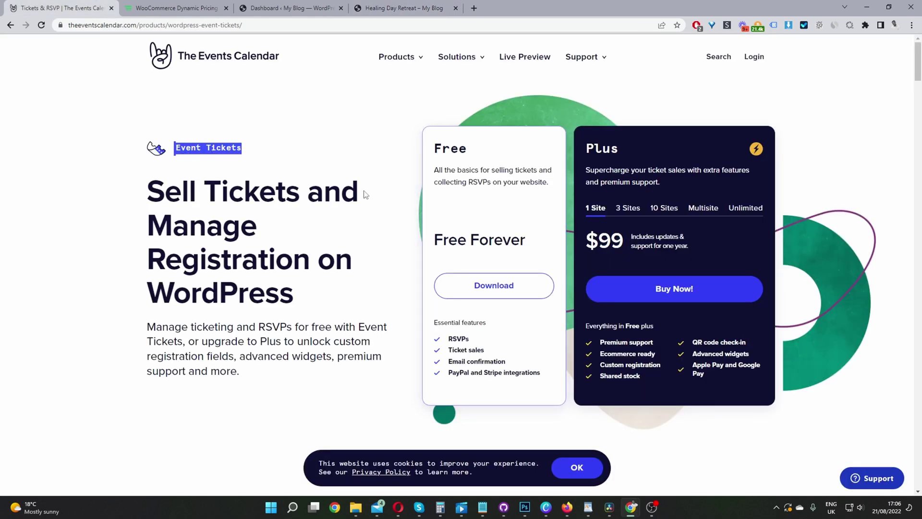
pyautogui.doubleClick(603, 148)
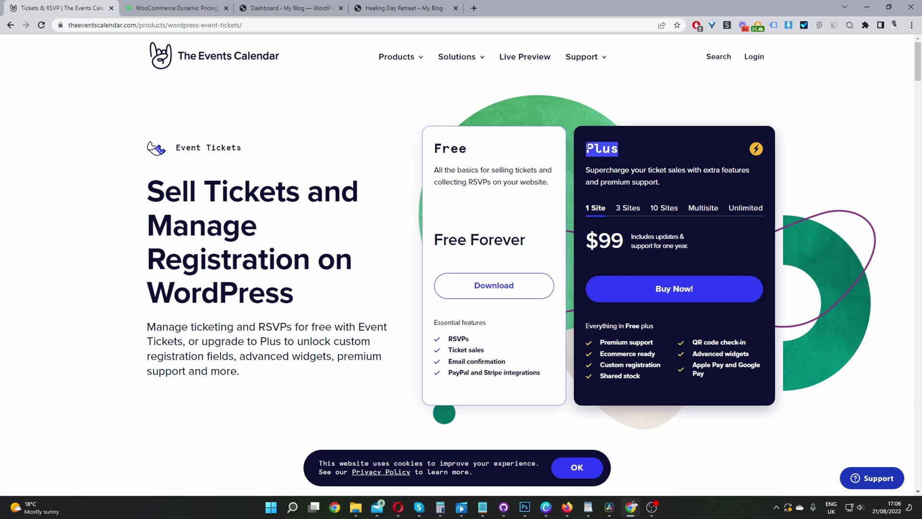
pyautogui.moveTo(466, 153); pyautogui.dragTo(445, 152)
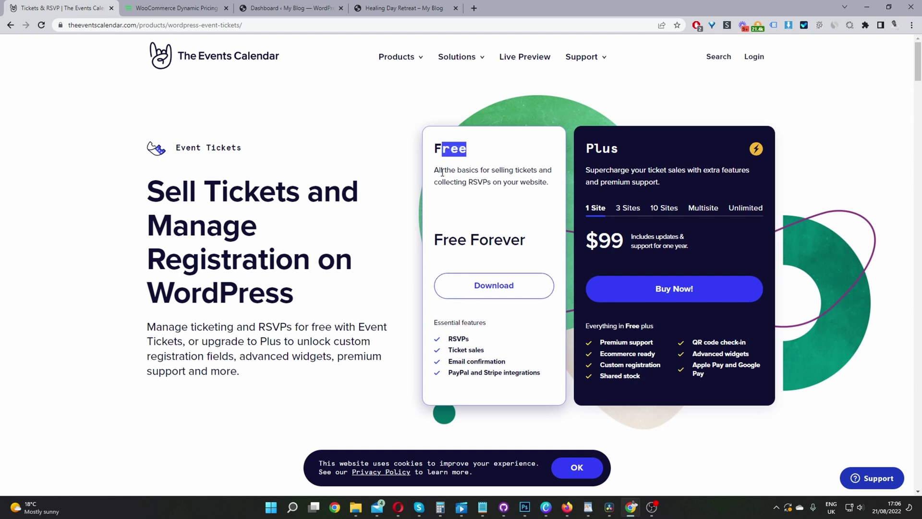
pyautogui.click(442, 172)
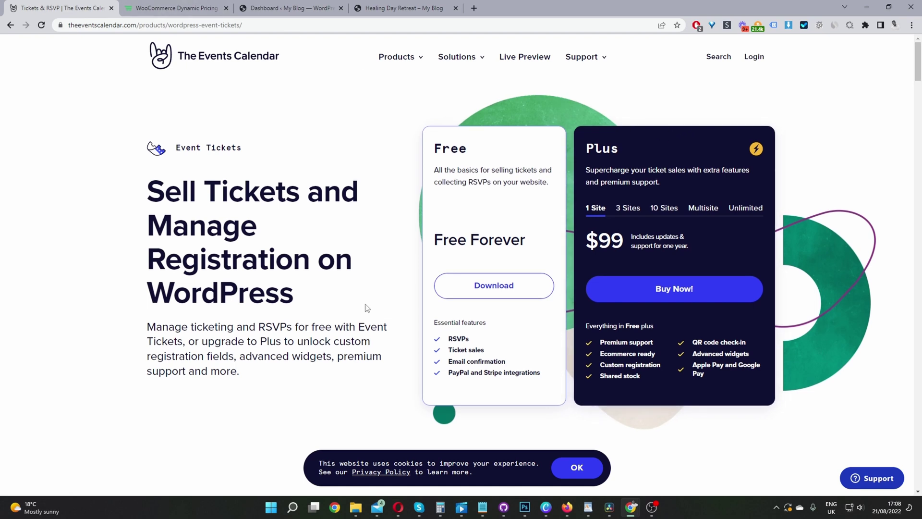
pyautogui.hotkey('ctrl', 'Tab')
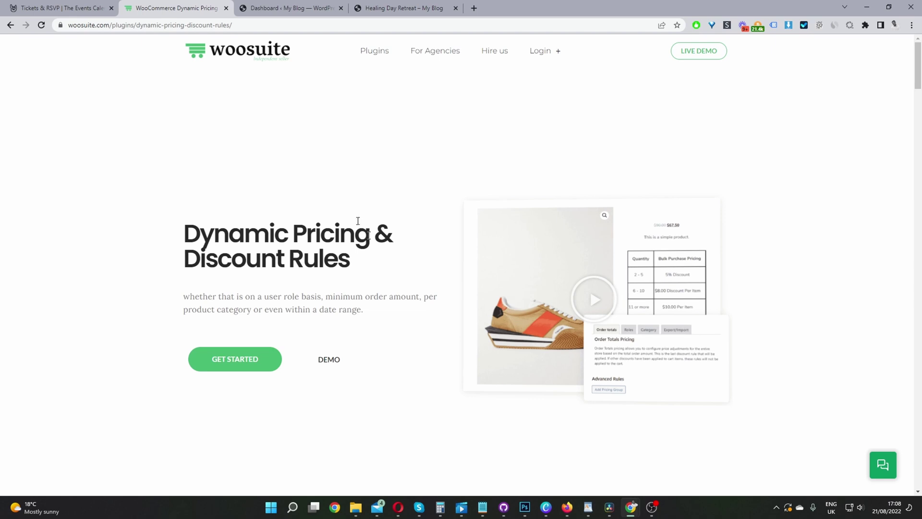
# Step: Go to the WordPress dashboard and open the site's installed plugins list in a new browser tab
pyautogui.click(293, 9)
pyautogui.moveTo(67, 290)
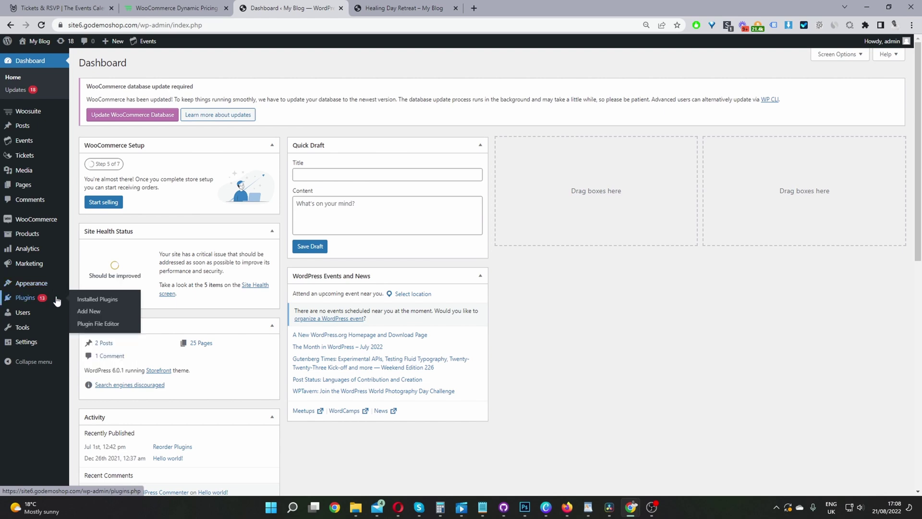
pyautogui.middleClick(83, 300)
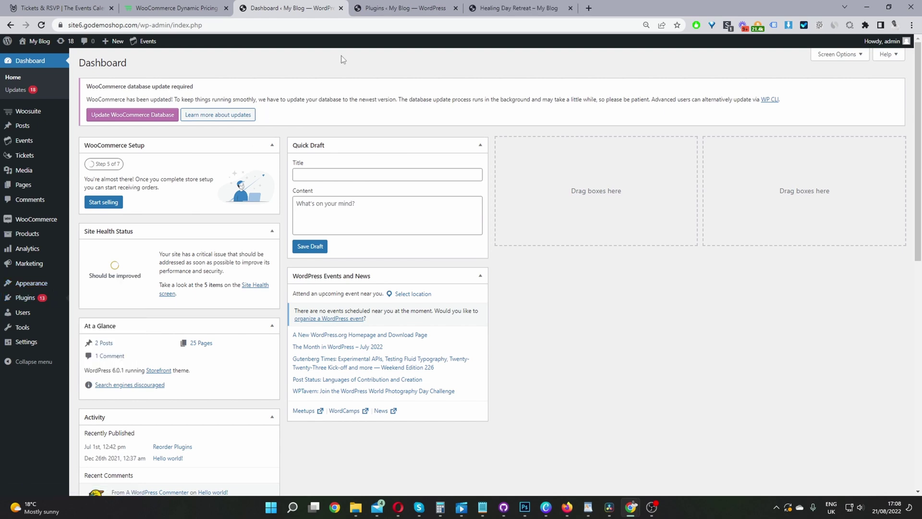
pyautogui.click(370, 10)
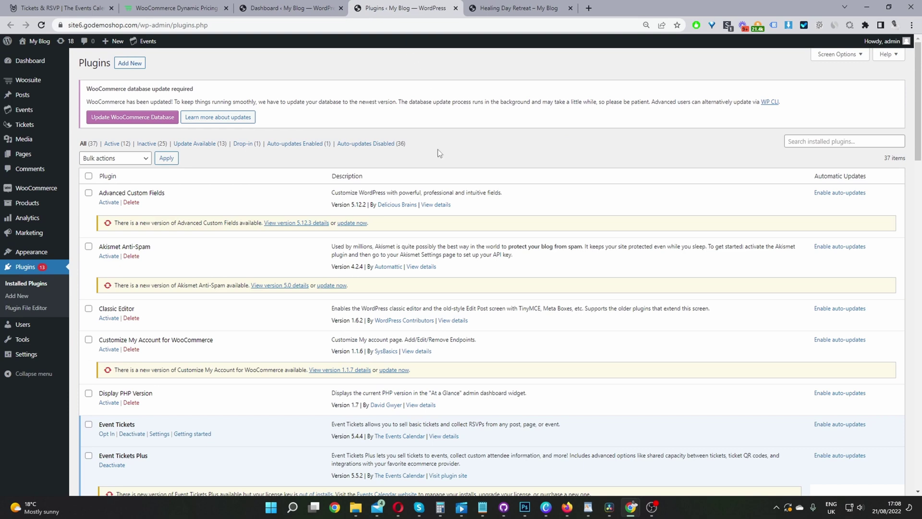
# Step: Locate The Events Calendar and Event Tickets Plus in the installed plugins list
pyautogui.scroll(-5, 427, 174)
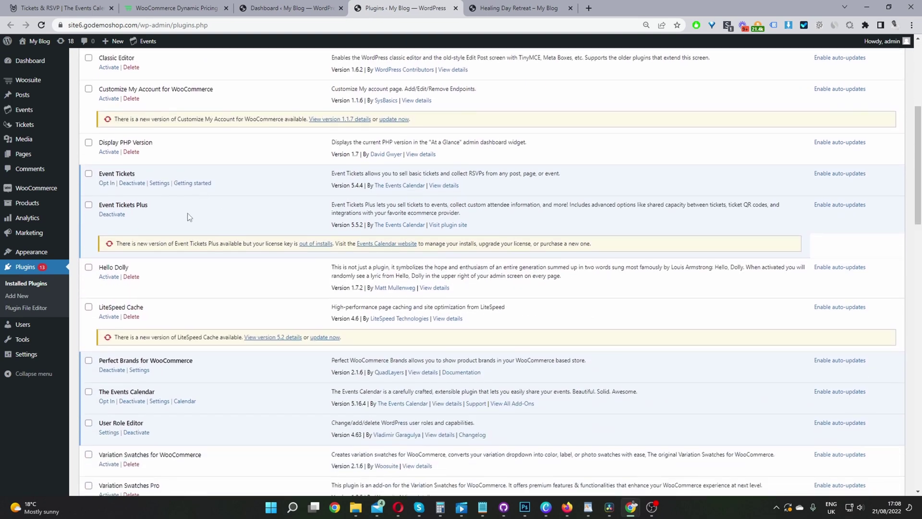
pyautogui.scroll(-2, 189, 211)
pyautogui.moveTo(160, 312); pyautogui.dragTo(104, 318)
pyautogui.scroll(1, 252, 336)
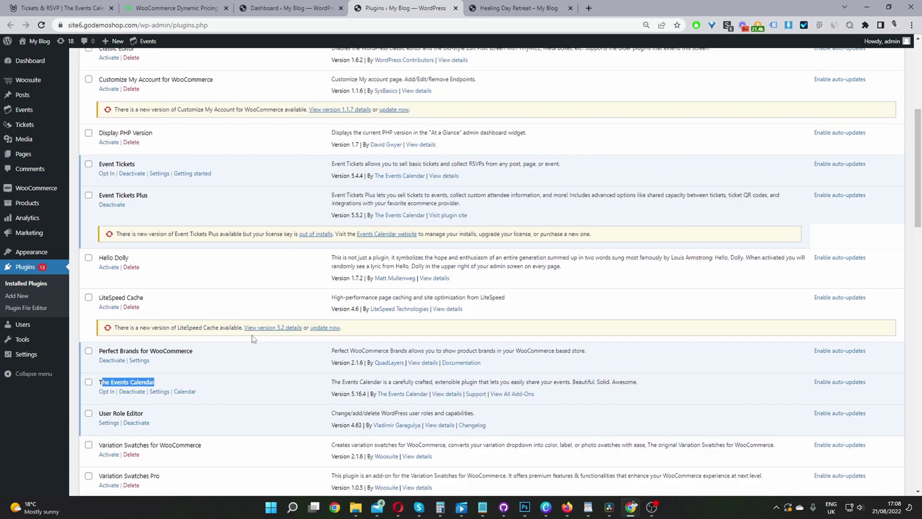
pyautogui.scroll(1, 160, 256)
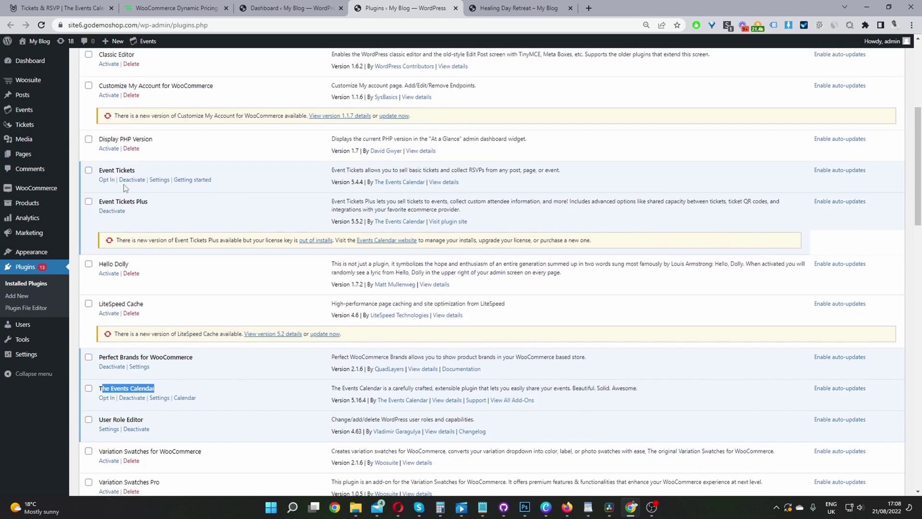
pyautogui.moveTo(148, 205); pyautogui.dragTo(107, 205)
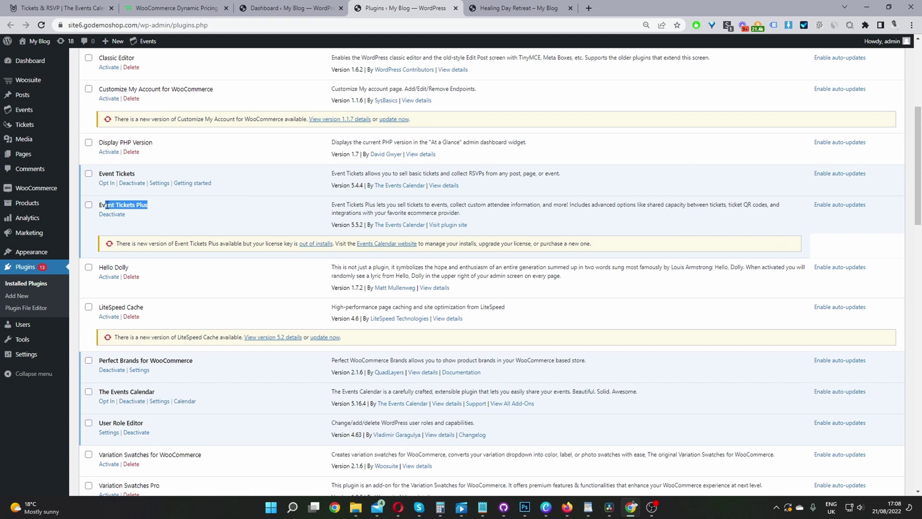
# Step: Find the WooCommerce plugin further down the installed plugins list
pyautogui.scroll(-5, 106, 207)
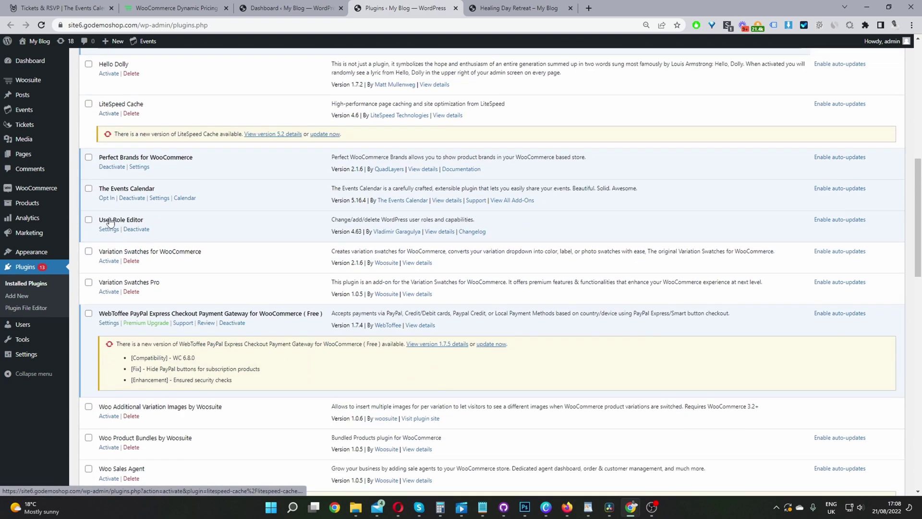
pyautogui.scroll(-7, 109, 229)
pyautogui.scroll(2, 149, 207)
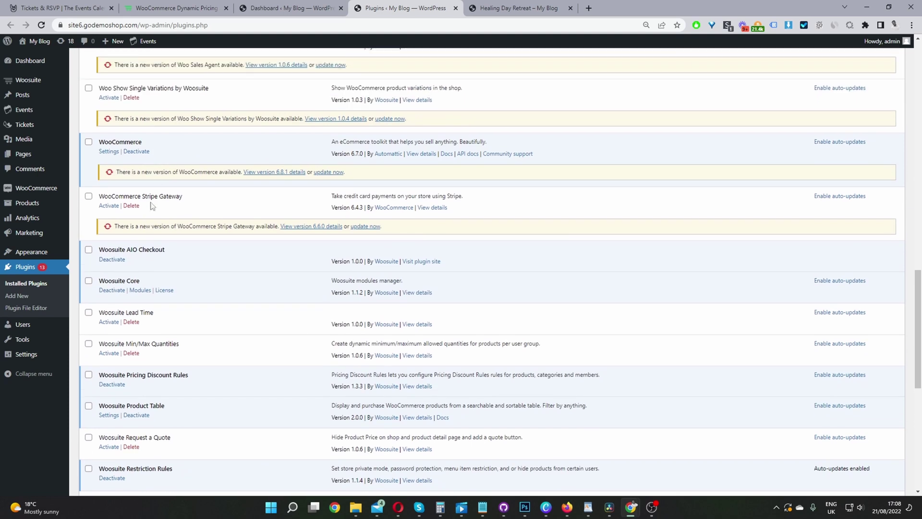
pyautogui.moveTo(163, 151); pyautogui.dragTo(98, 145)
# Step: Go back to The Events Calendar and Event Tickets entries in the plugins list and examine them
pyautogui.scroll(10, 155, 208)
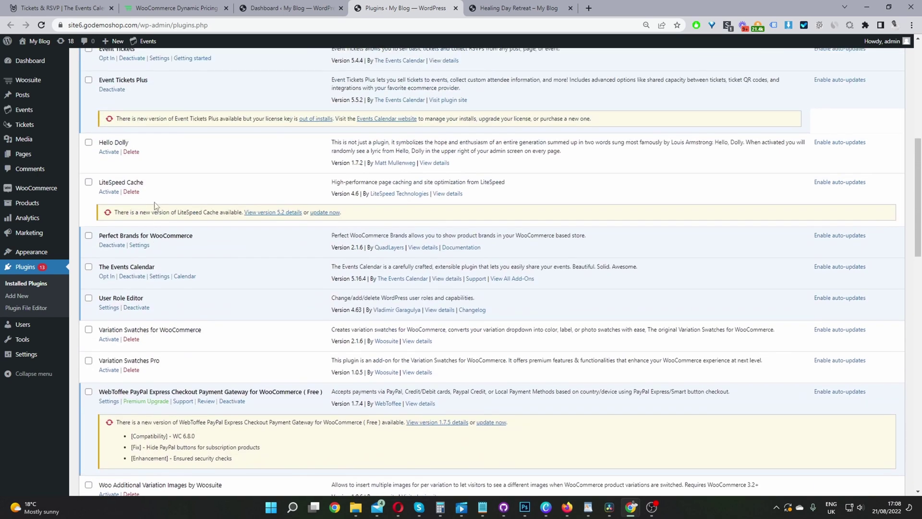
pyautogui.scroll(1, 173, 231)
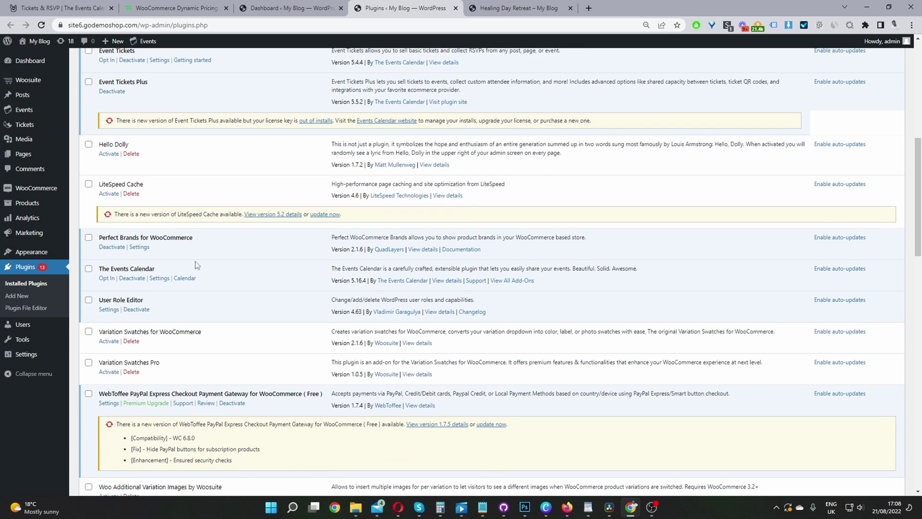
pyautogui.scroll(1, 196, 265)
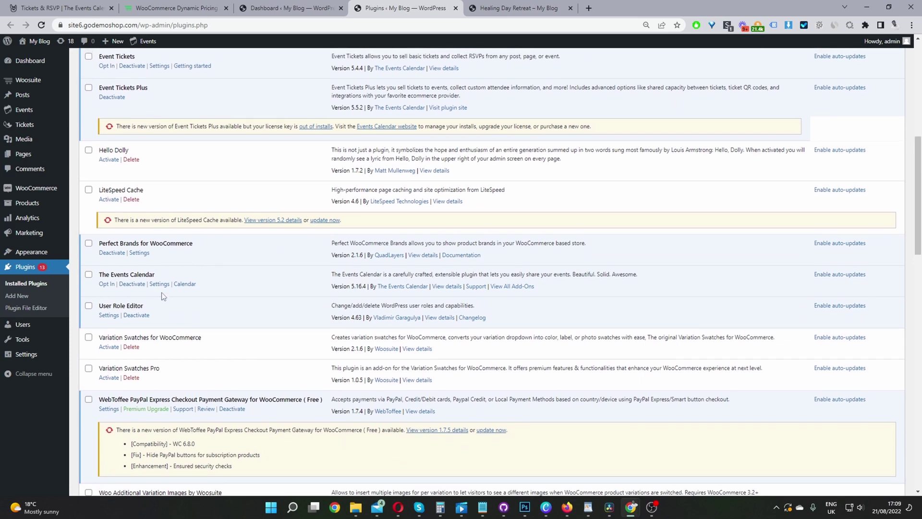
pyautogui.scroll(1, 160, 273)
pyautogui.moveTo(155, 340); pyautogui.dragTo(99, 340)
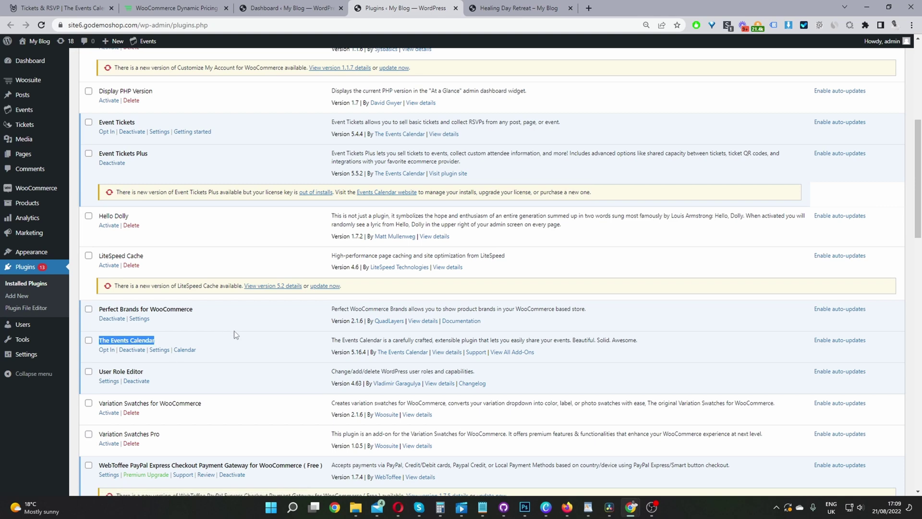
pyautogui.scroll(2, 240, 335)
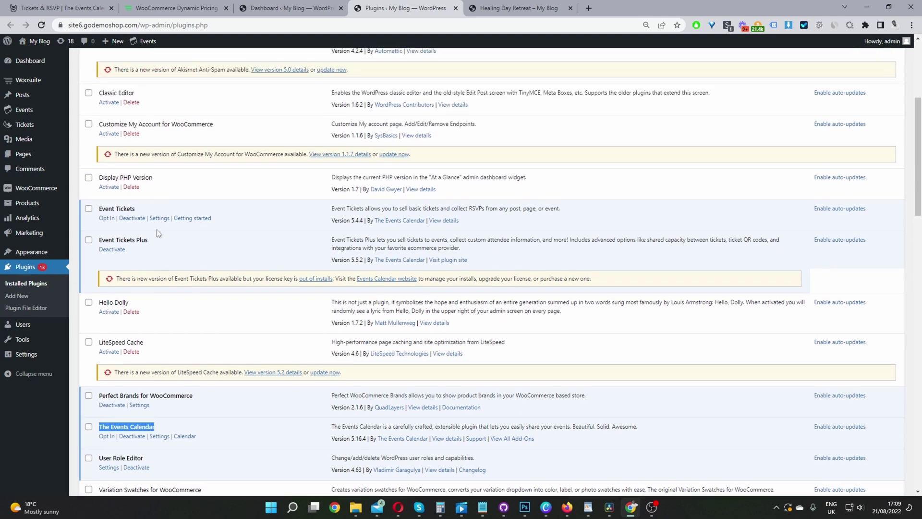
pyautogui.moveTo(135, 210); pyautogui.dragTo(101, 206)
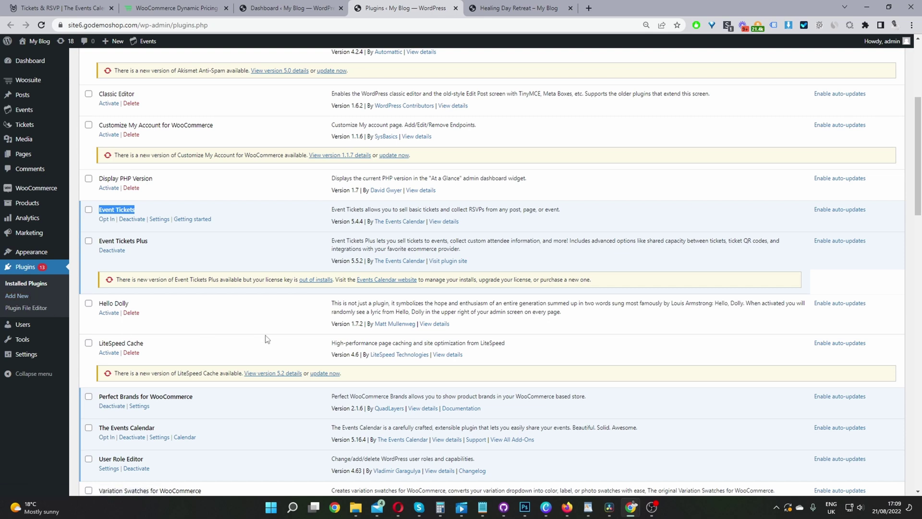
# Step: Open the Turtle Yoga Tuesdays event for editing from the events list and review its title and description
pyautogui.scroll(5, 232, 373)
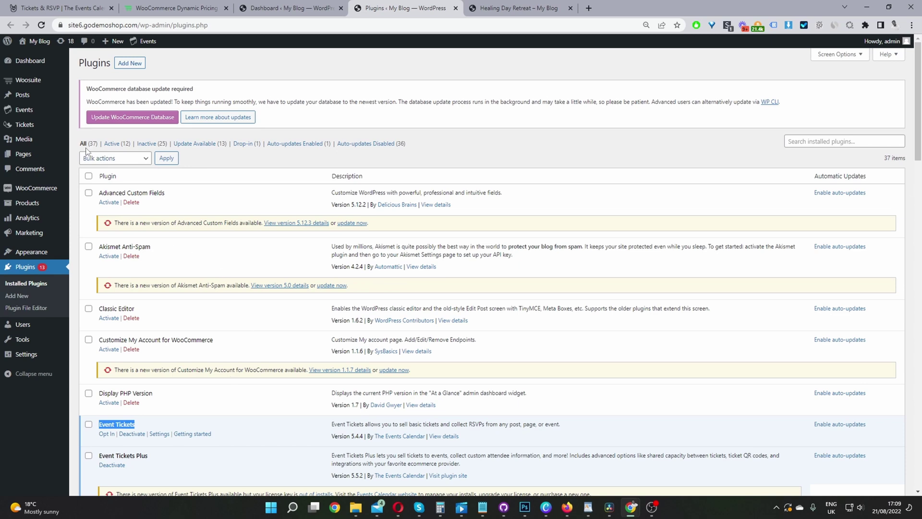
pyautogui.moveTo(42, 117)
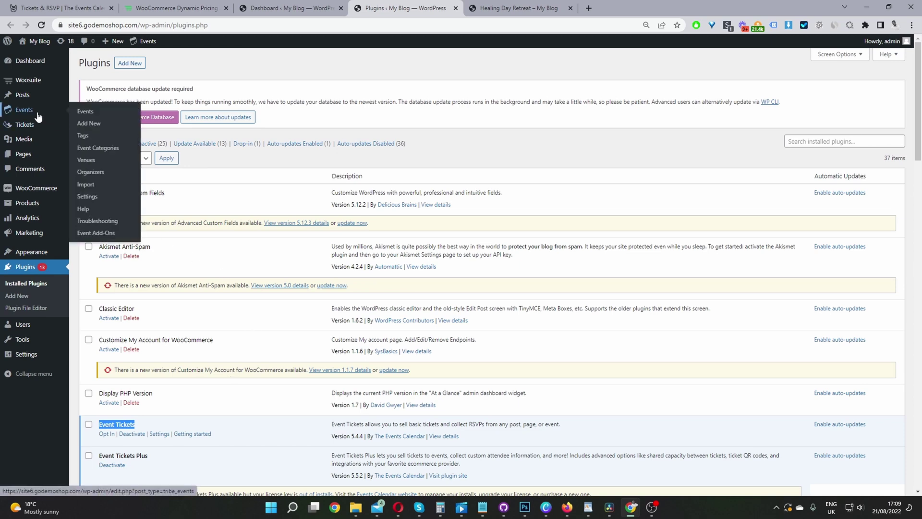
pyautogui.click(100, 112)
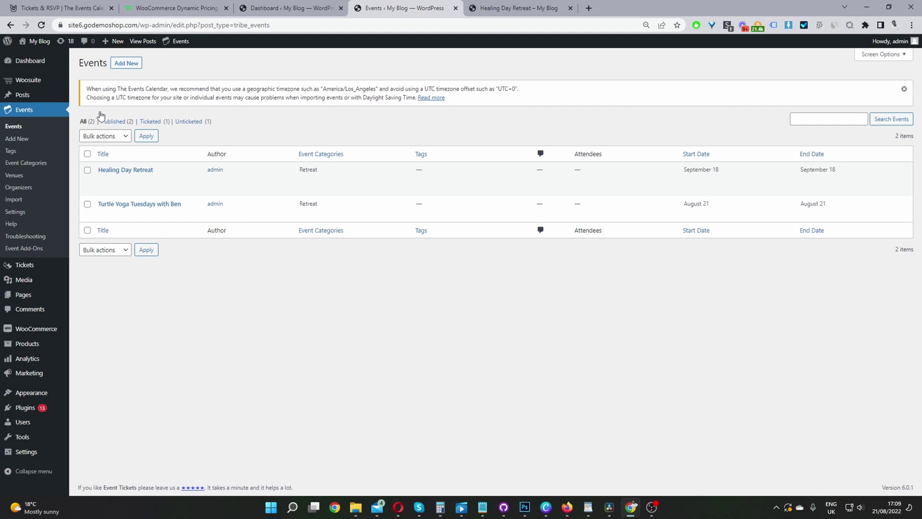
pyautogui.moveTo(158, 188)
pyautogui.moveTo(108, 222)
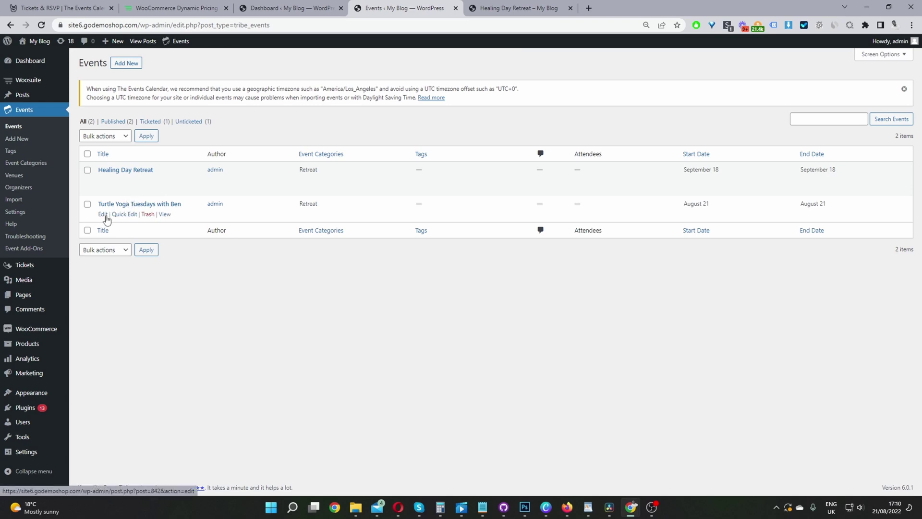
pyautogui.click(104, 215)
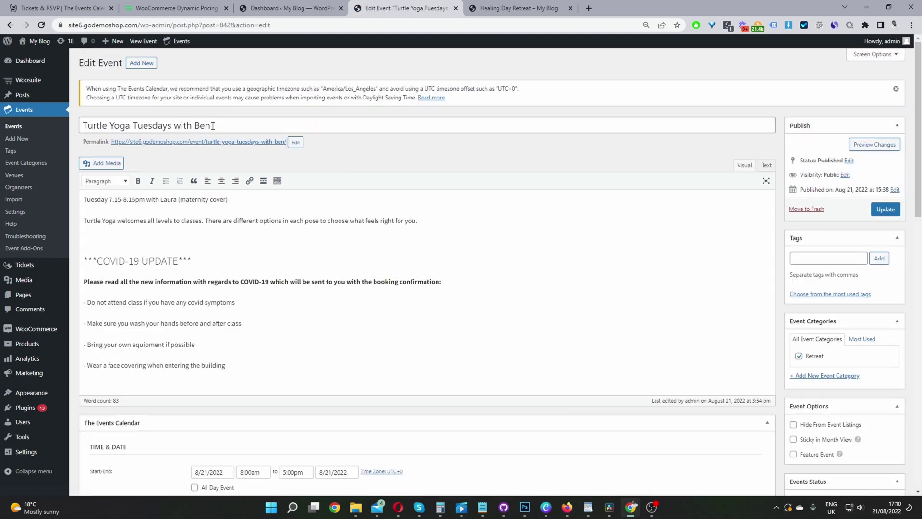
pyautogui.moveTo(214, 126); pyautogui.dragTo(46, 126)
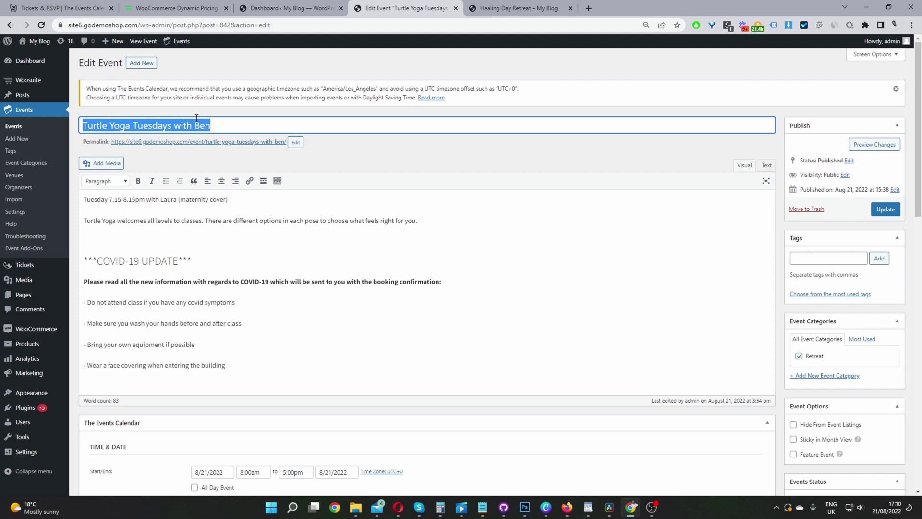
pyautogui.moveTo(279, 221); pyautogui.dragTo(329, 335)
# Step: Mark the Turtle Yoga Tuesdays event as an all-day event in its time and date settings
pyautogui.scroll(-3, 329, 331)
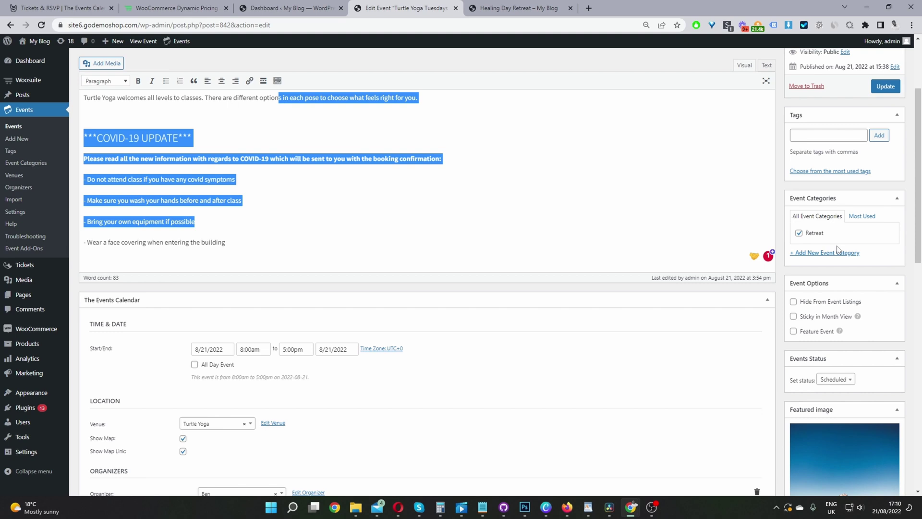
pyautogui.scroll(-2, 644, 222)
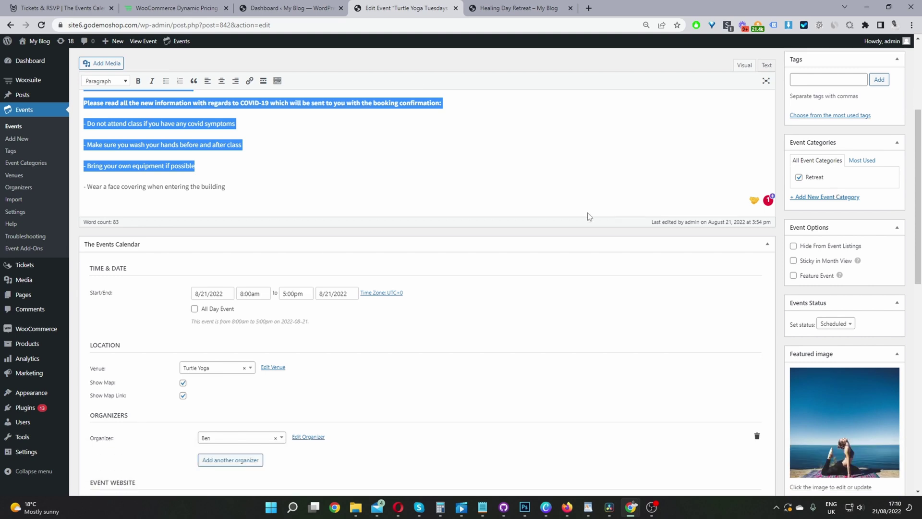
pyautogui.scroll(-1, 129, 262)
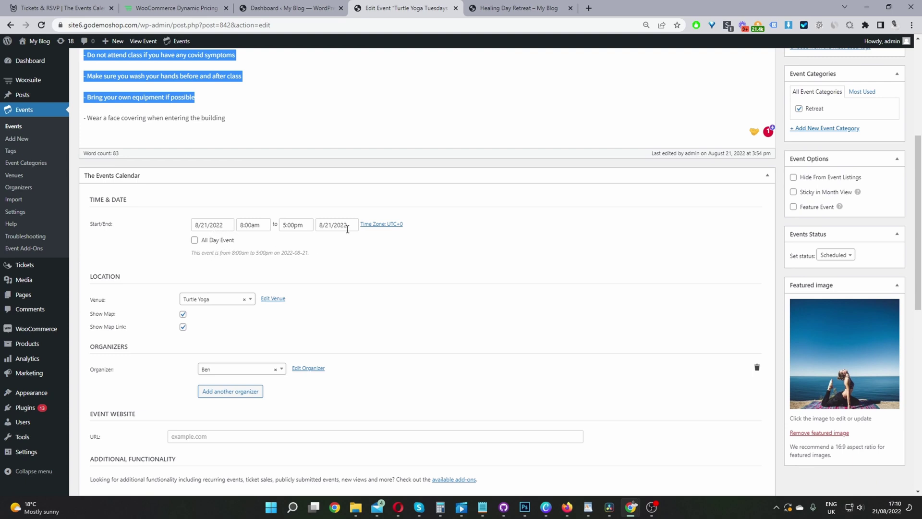
pyautogui.click(194, 240)
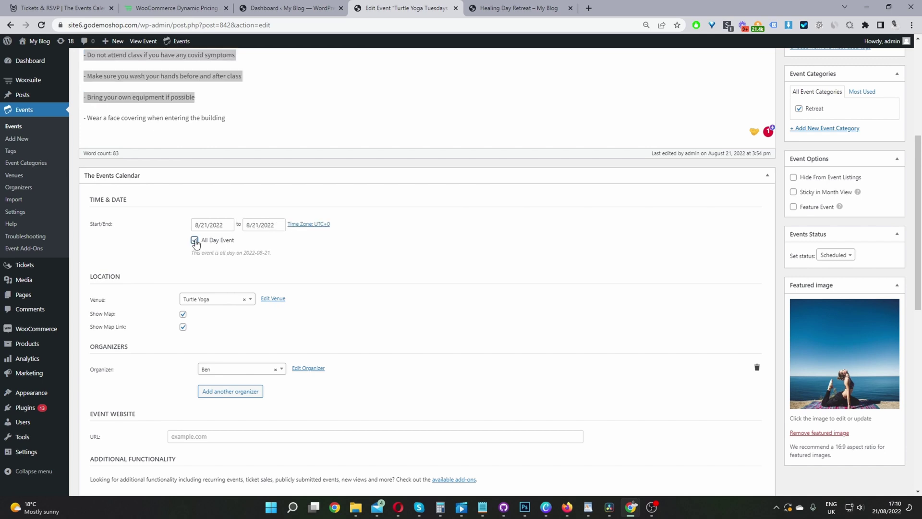
# Step: Turn off the all-day setting so the Turtle Yoga Tuesdays event uses start and end times
pyautogui.click(205, 225)
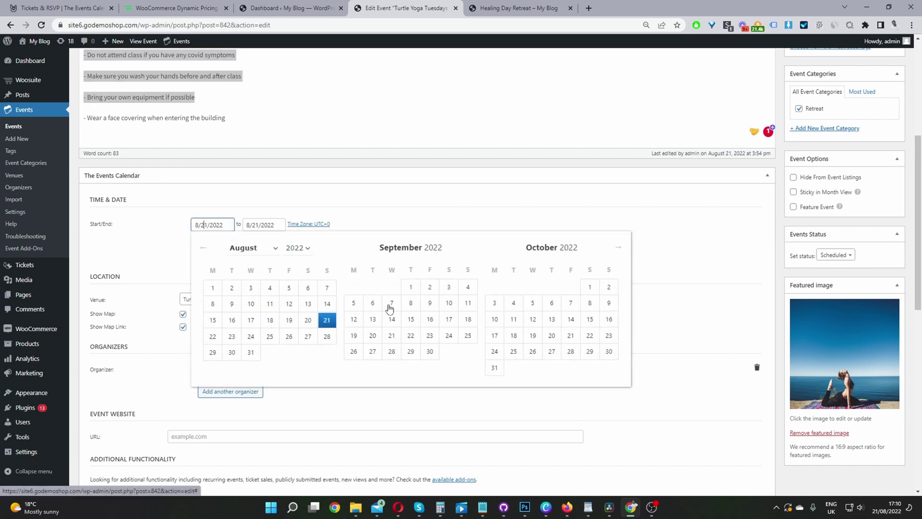
pyautogui.click(194, 240)
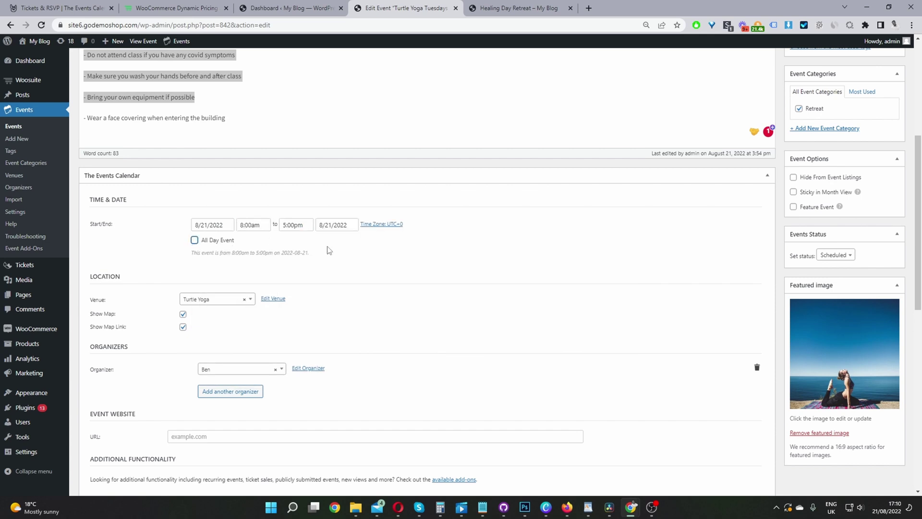
# Step: Try creating a new venue named london for the event, and set the venue back to Turtle Yoga
pyautogui.scroll(-3, 303, 265)
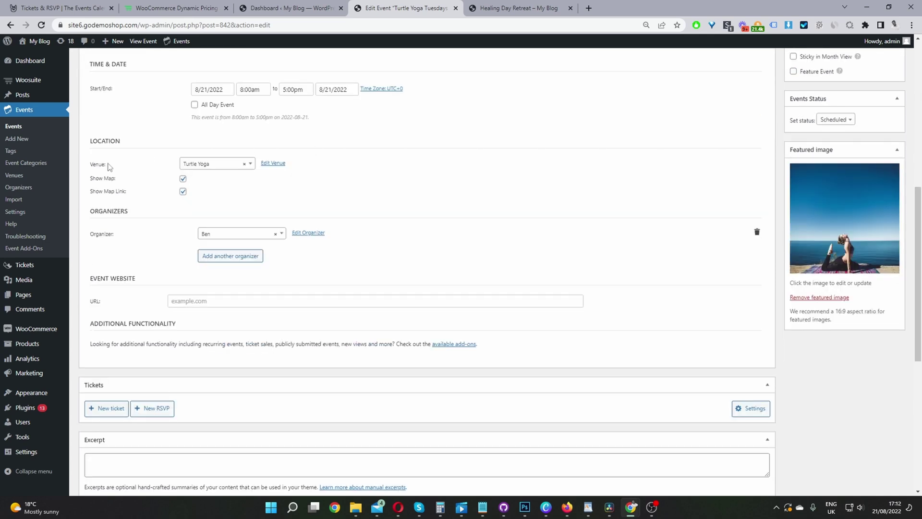
pyautogui.click(210, 169)
pyautogui.click(207, 179)
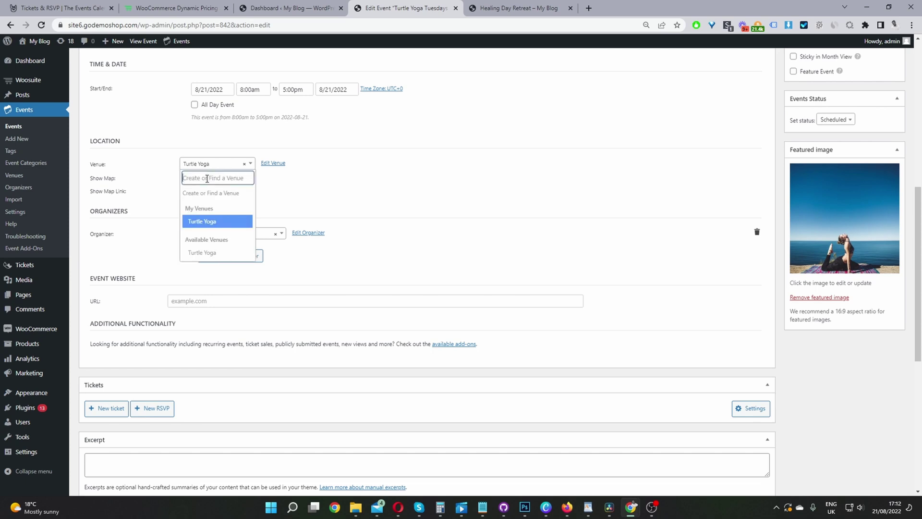
pyautogui.write('london')
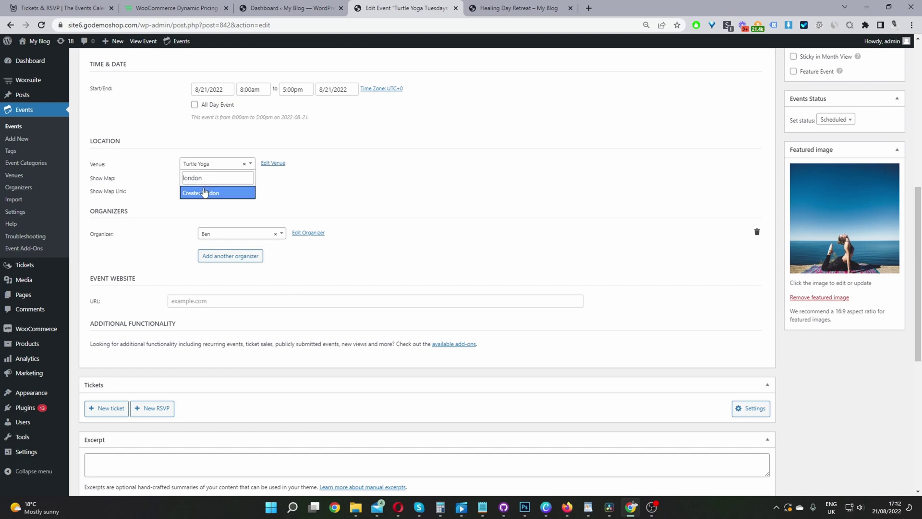
pyautogui.click(206, 193)
pyautogui.click(224, 181)
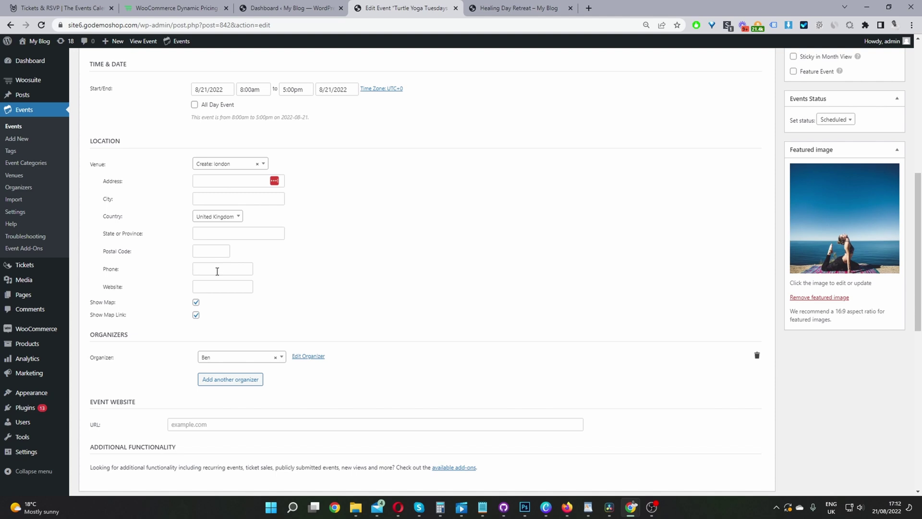
pyautogui.click(205, 287)
pyautogui.click(257, 164)
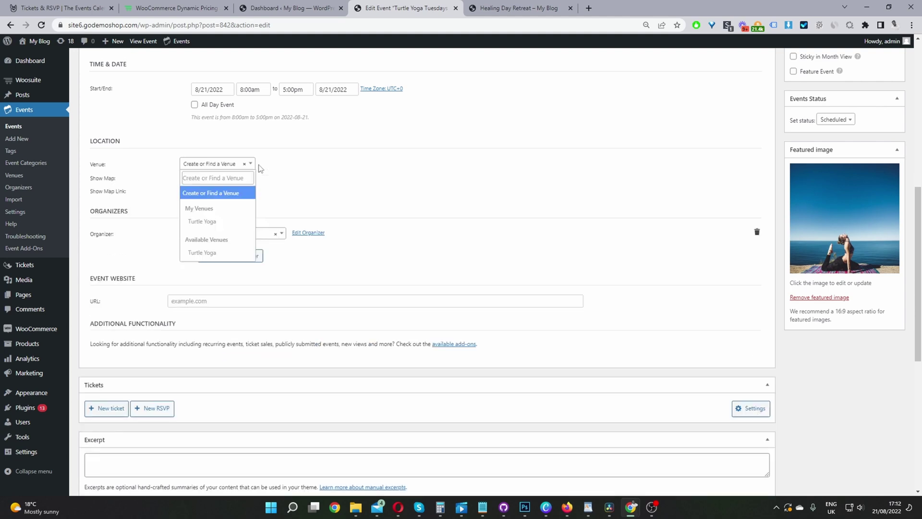
pyautogui.click(208, 222)
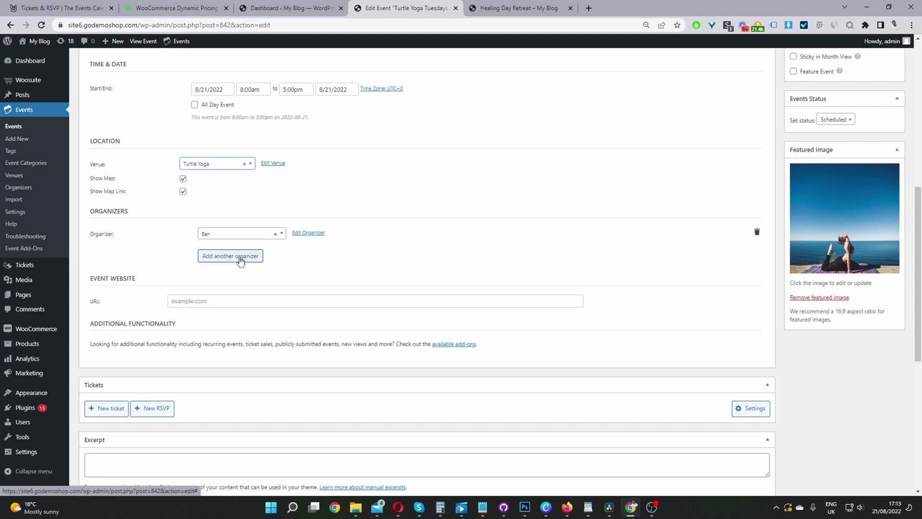
# Step: Try creating a new organizer for the event, and select the original organizer again
pyautogui.click(217, 235)
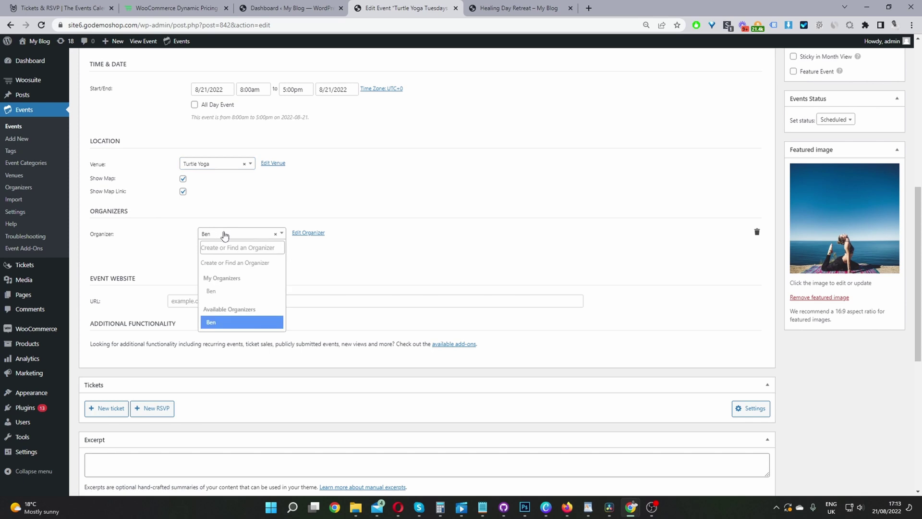
pyautogui.write('brian')
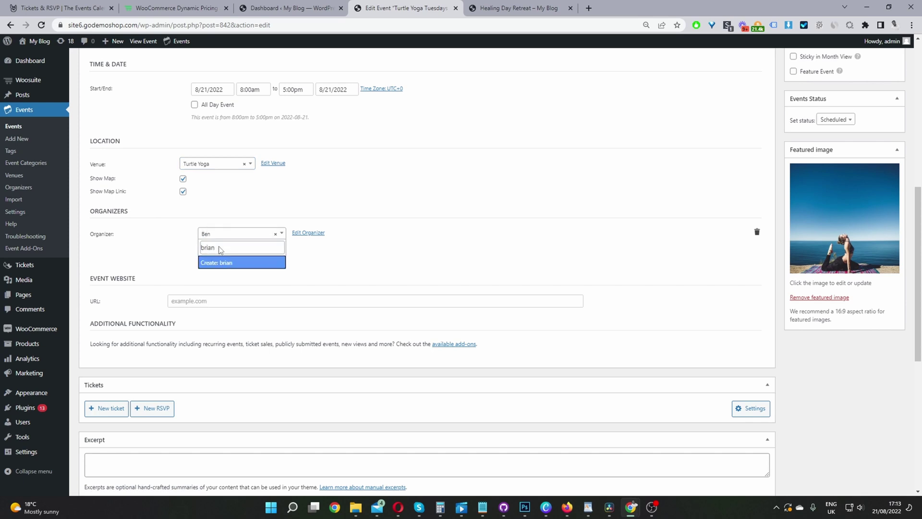
pyautogui.click(219, 263)
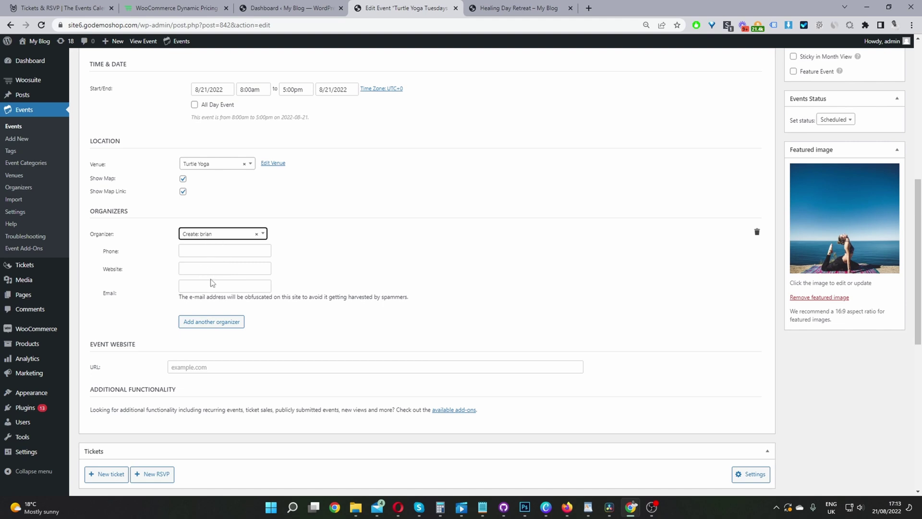
pyautogui.click(258, 234)
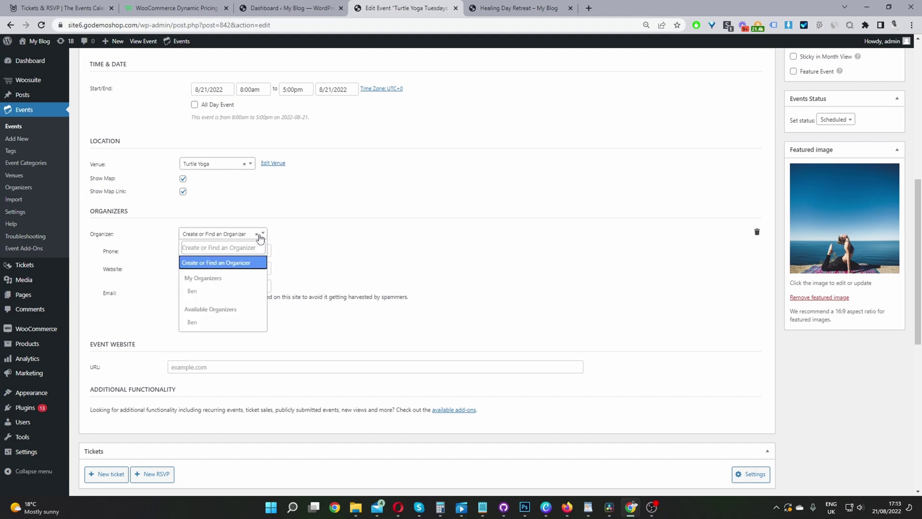
pyautogui.click(212, 293)
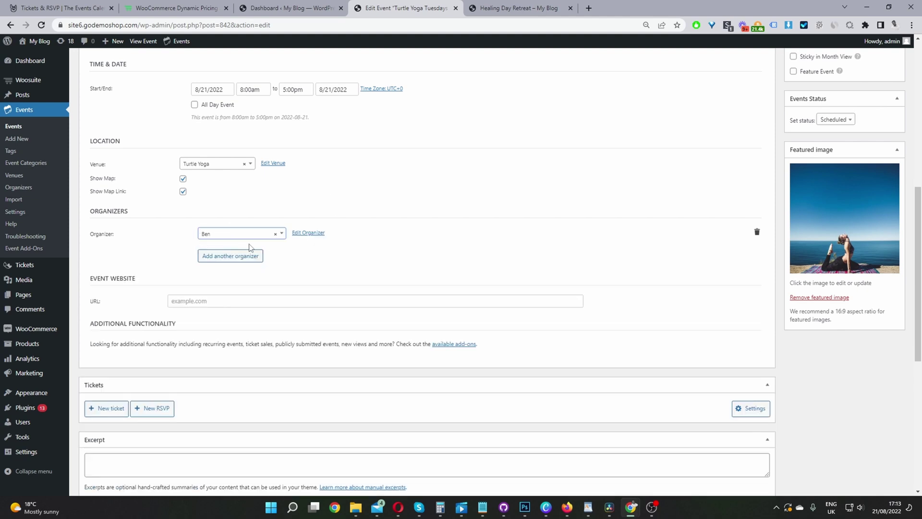
# Step: Update the Turtle Yoga Tuesdays event and check its description, details, organizer and venue on the published page
pyautogui.hotkey('ctrl', '+')
pyautogui.scroll(-4, 458, 257)
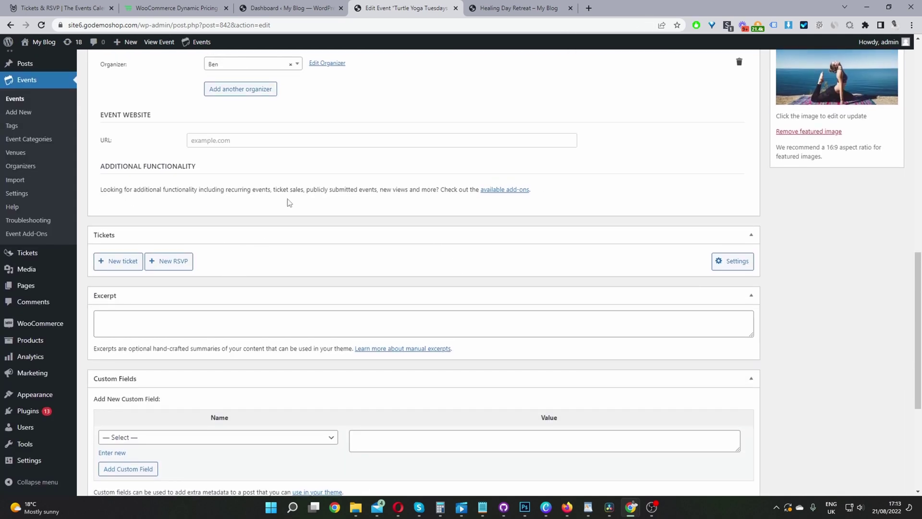
pyautogui.scroll(2, 465, 217)
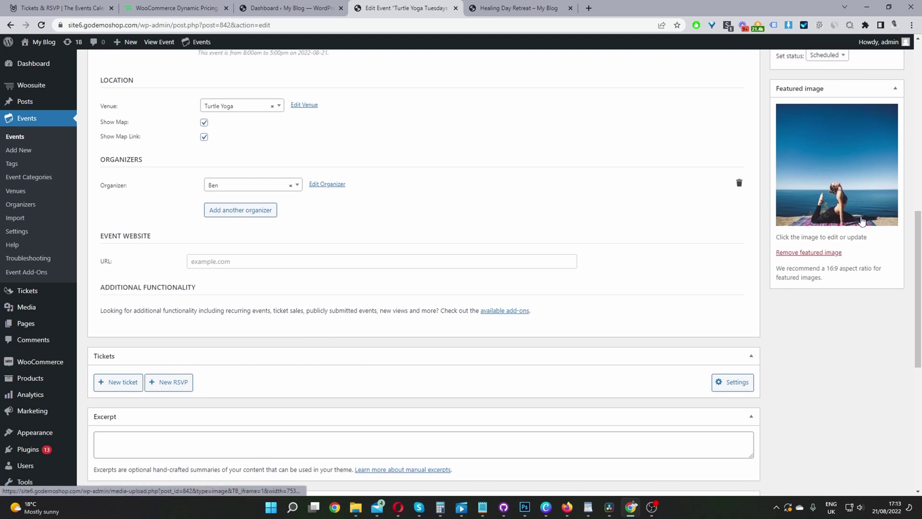
pyautogui.scroll(-2, 832, 189)
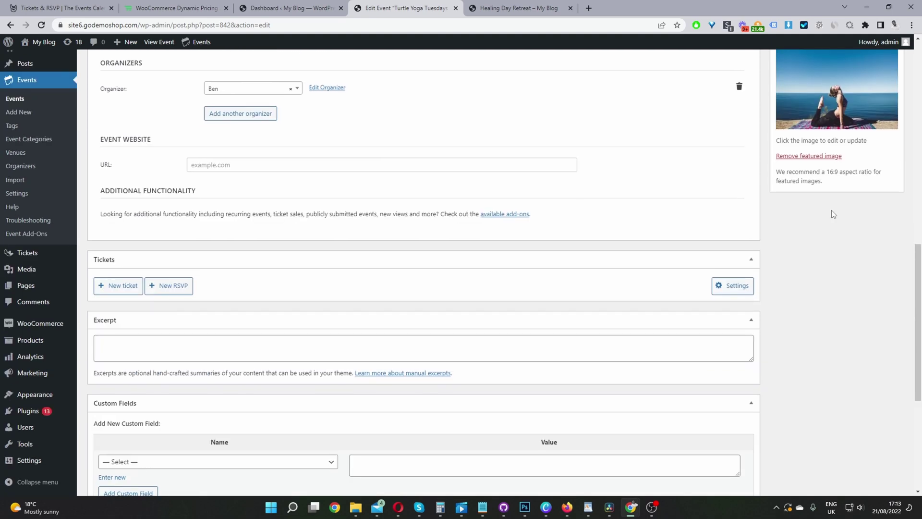
pyautogui.scroll(12, 817, 175)
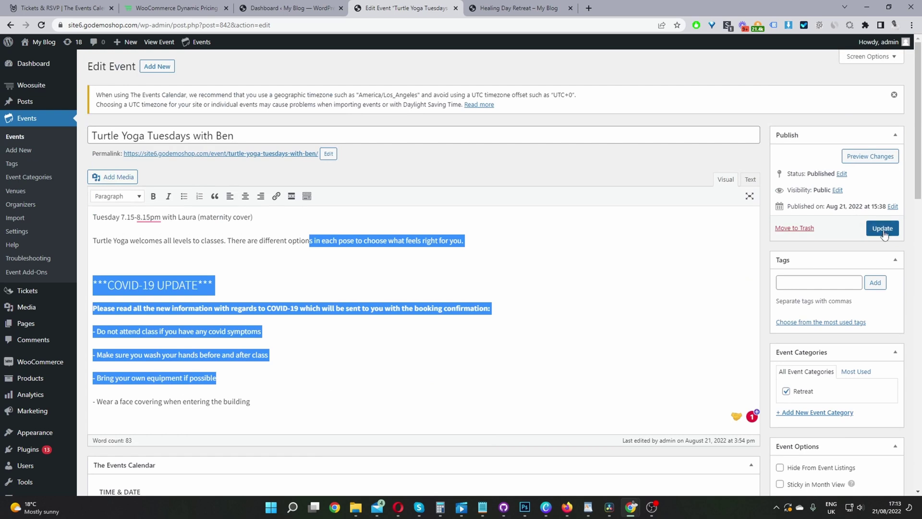
pyautogui.click(883, 229)
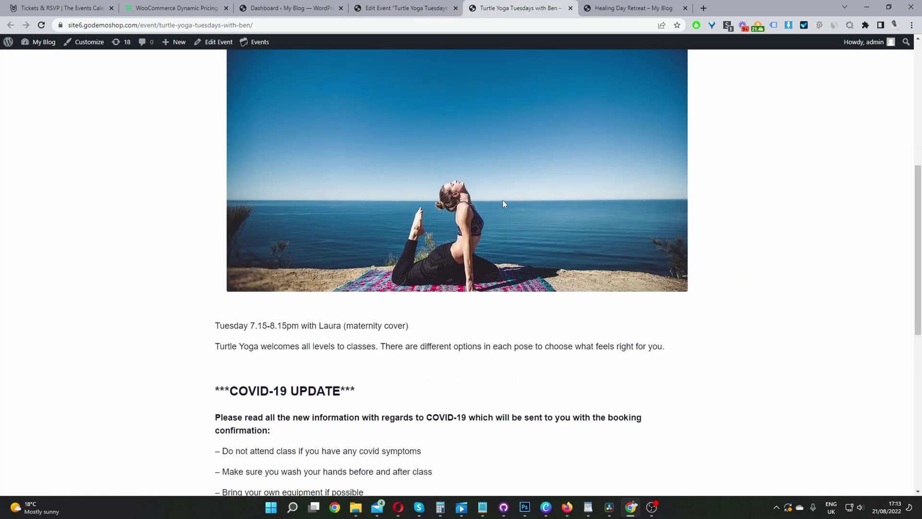
pyautogui.scroll(-6, 502, 200)
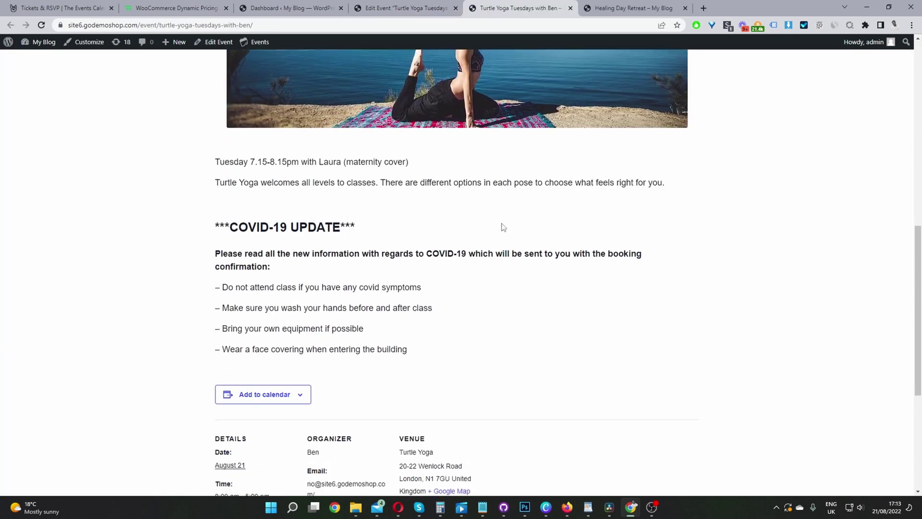
pyautogui.scroll(-3, 446, 324)
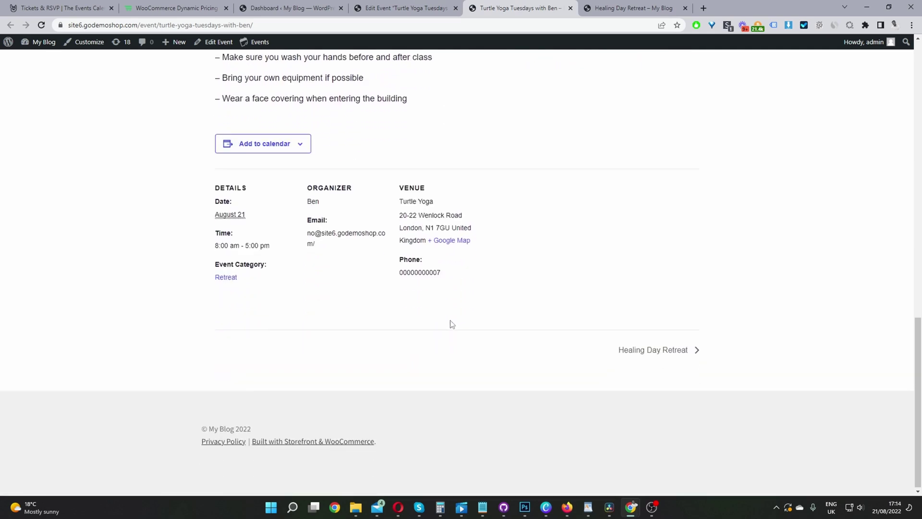
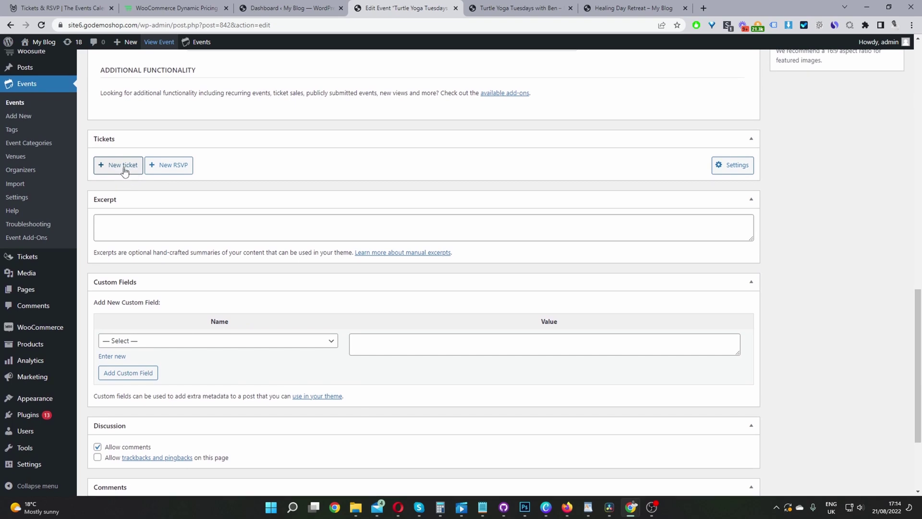
# Step: Start a new ticket for the event with the type General Ticket and the description Single administration
pyautogui.click(123, 166)
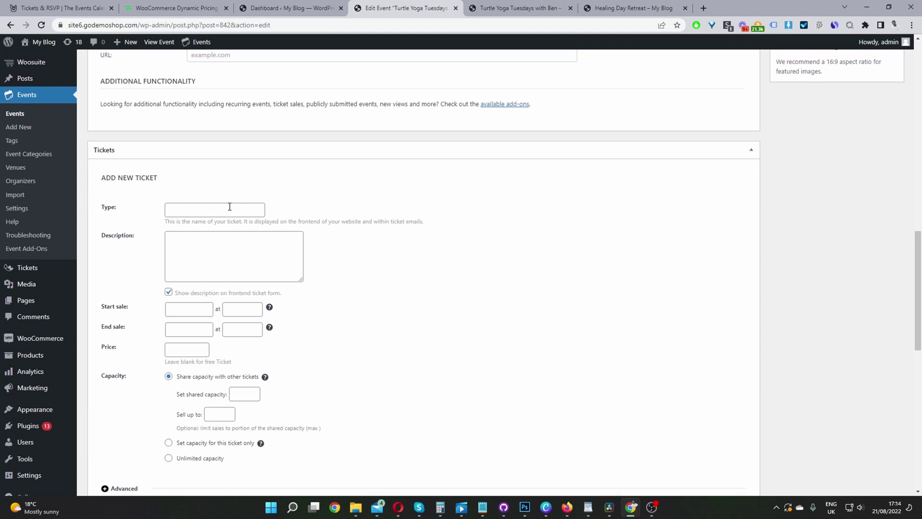
pyautogui.click(185, 131)
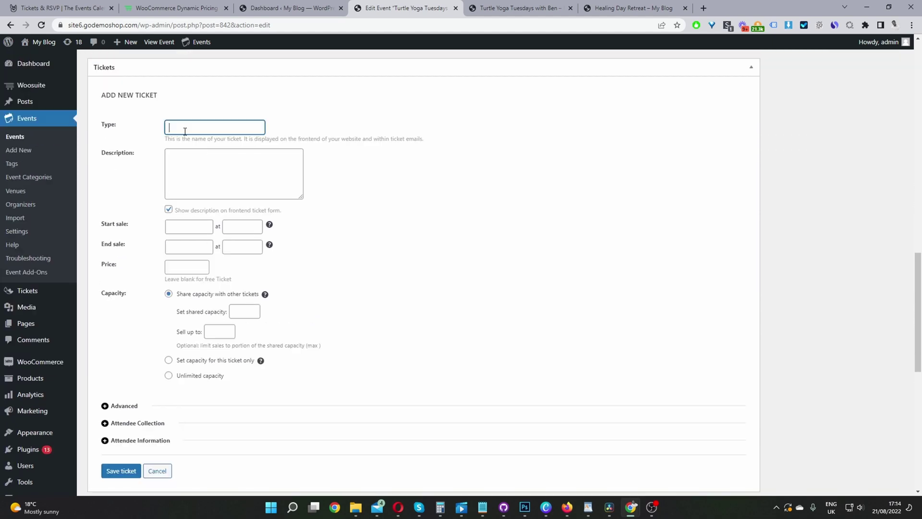
pyautogui.write('General Ticket')
pyautogui.moveTo(212, 127); pyautogui.dragTo(165, 127)
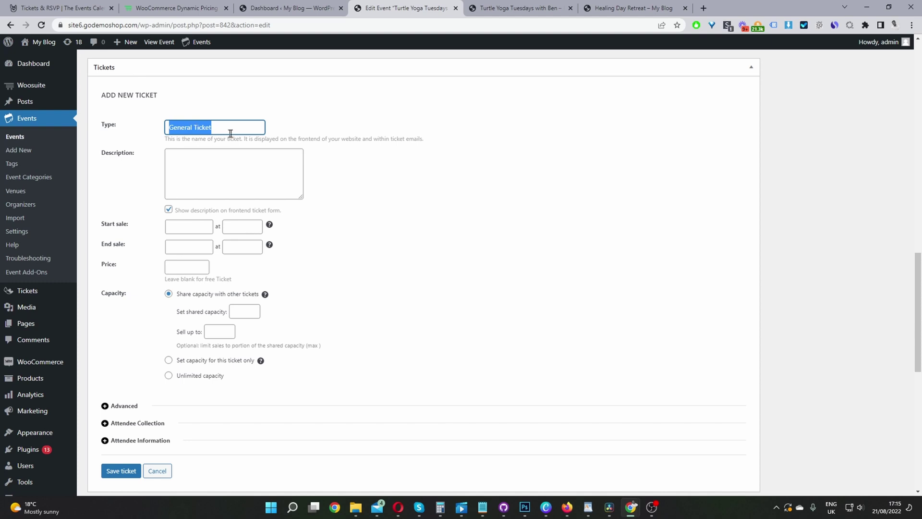
pyautogui.click(205, 170)
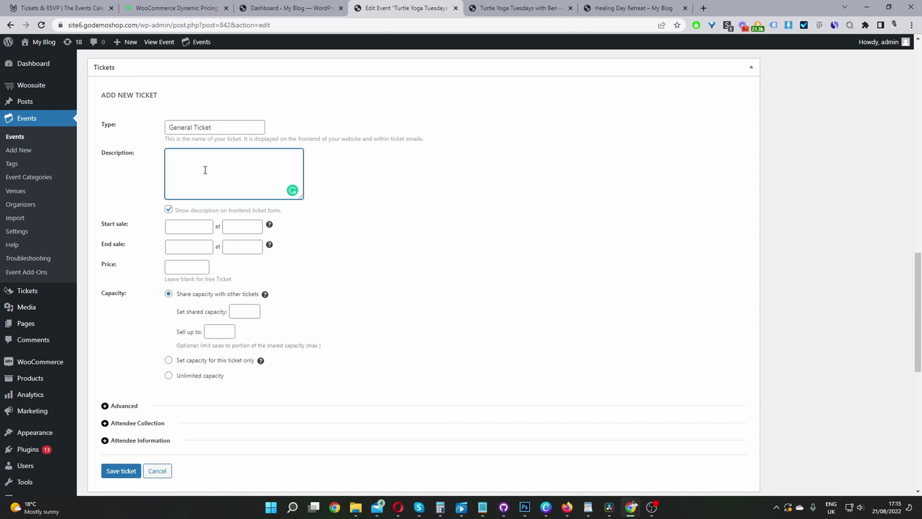
pyautogui.write('Single administration')
pyautogui.click(293, 219)
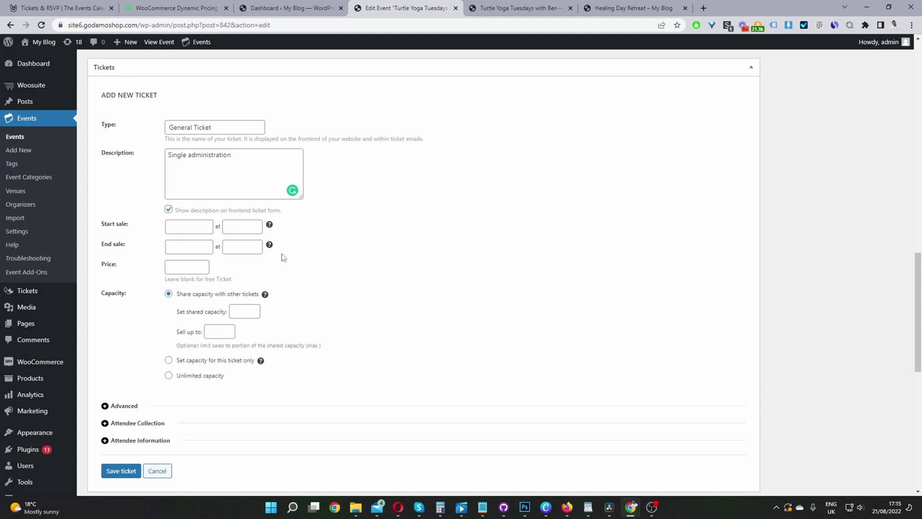
# Step: Set the ticket price to 75 and give this ticket its own capacity of 20
pyautogui.click(189, 269)
pyautogui.scroll(-2, 446, 295)
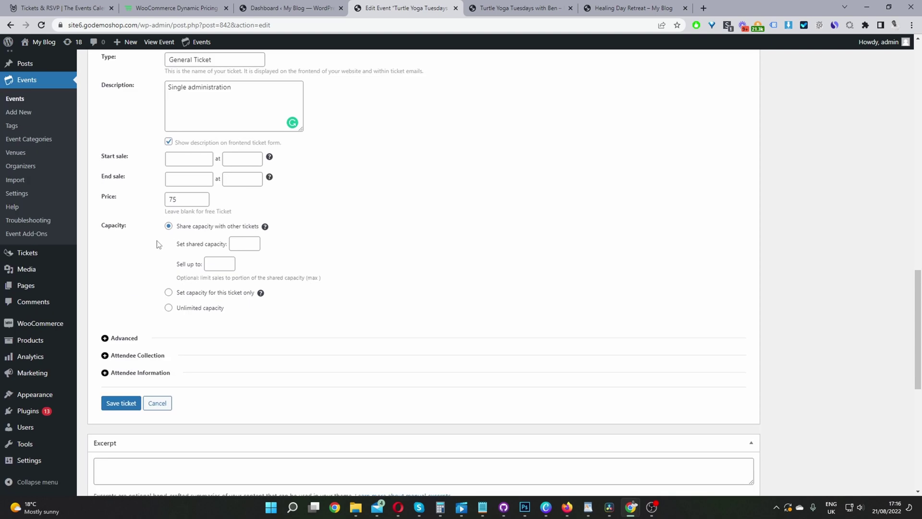
pyautogui.click(171, 293)
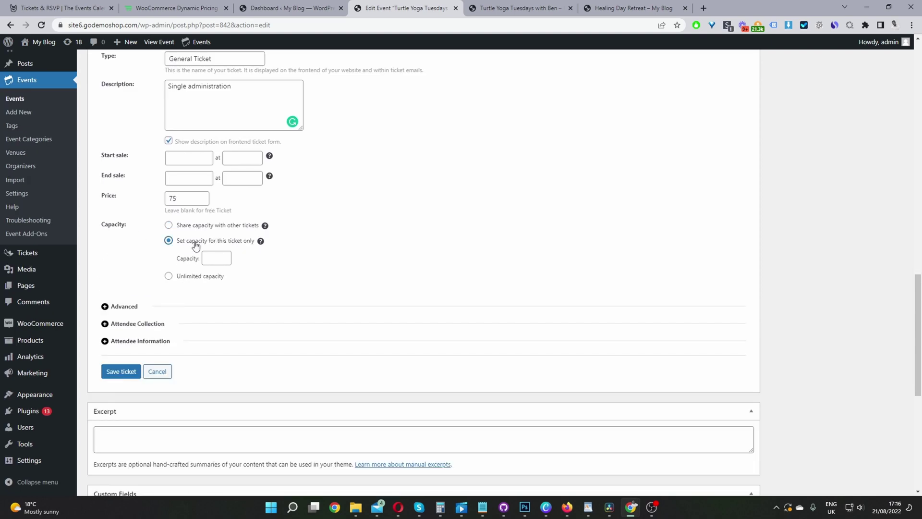
pyautogui.click(223, 257)
pyautogui.write('20')
# Step: Set the ticket's SKU to gt001 and allow individual attendee collection
pyautogui.scroll(-1, 301, 277)
pyautogui.scroll(-1, 302, 277)
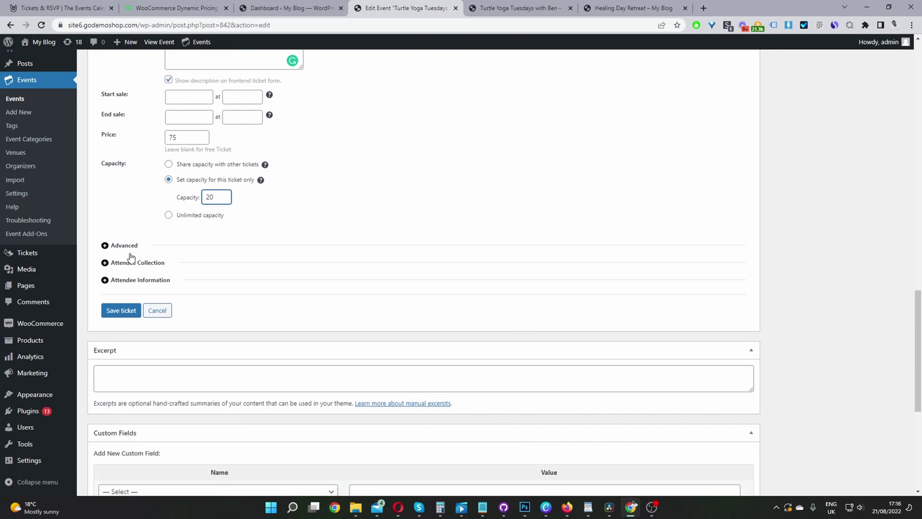
pyautogui.click(120, 243)
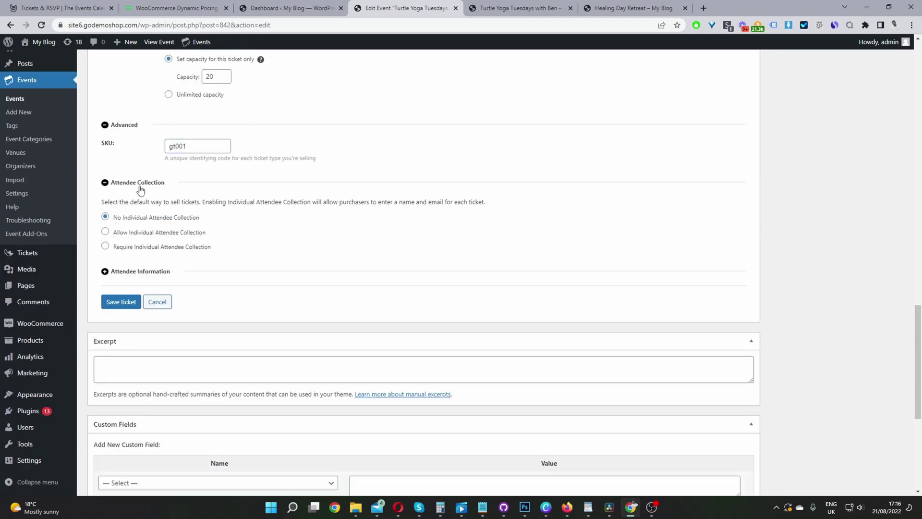
pyautogui.click(124, 235)
# Step: Review the attendee information fields collected for General Ticket and save the ticket
pyautogui.scroll(-1, 144, 221)
pyautogui.click(121, 217)
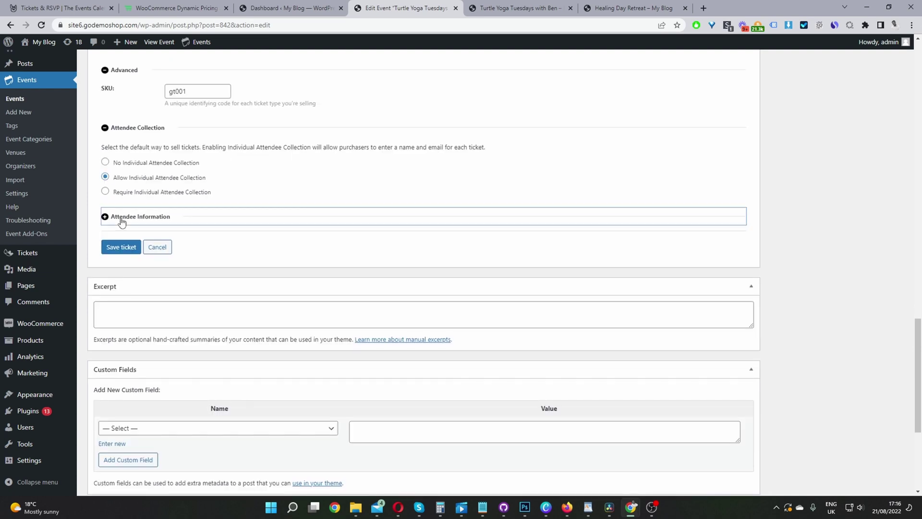
pyautogui.scroll(-2, 175, 251)
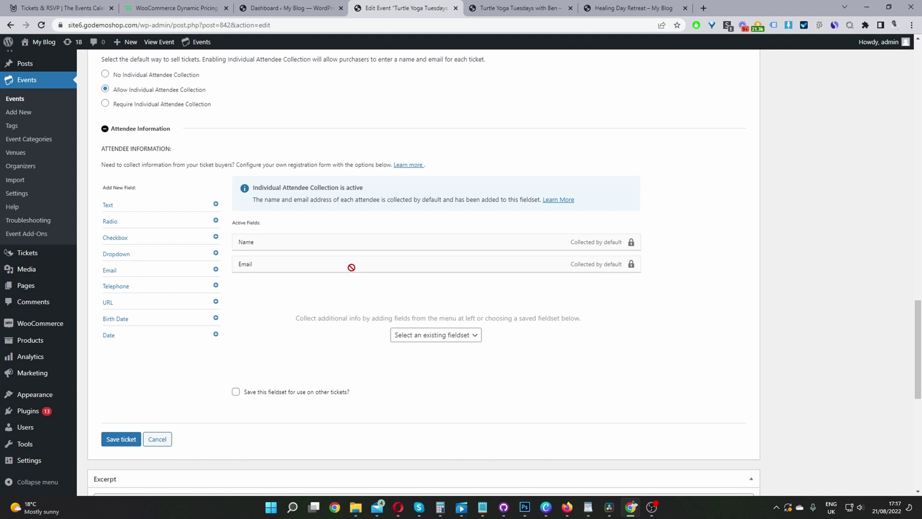
pyautogui.click(121, 439)
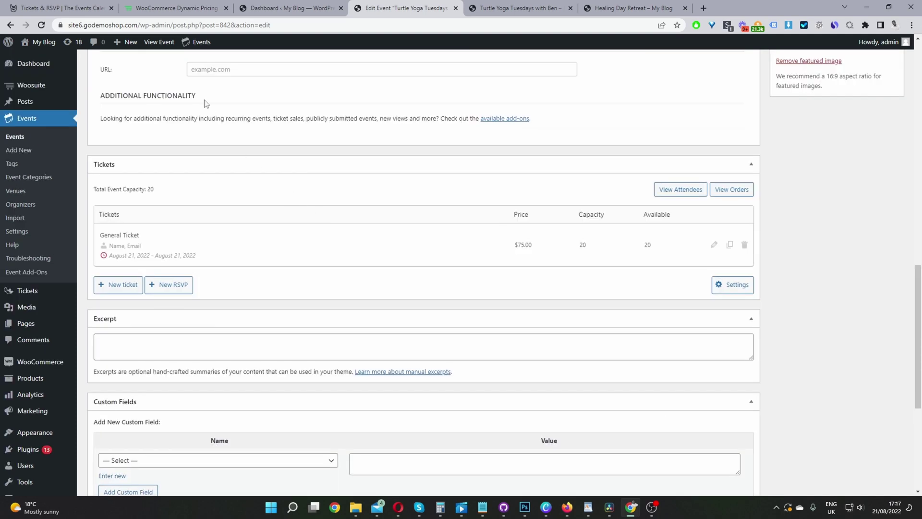
# Step: Open the Turtle Yoga Tuesdays public page in a new tab and check the ticket price shown
pyautogui.middleClick(159, 41)
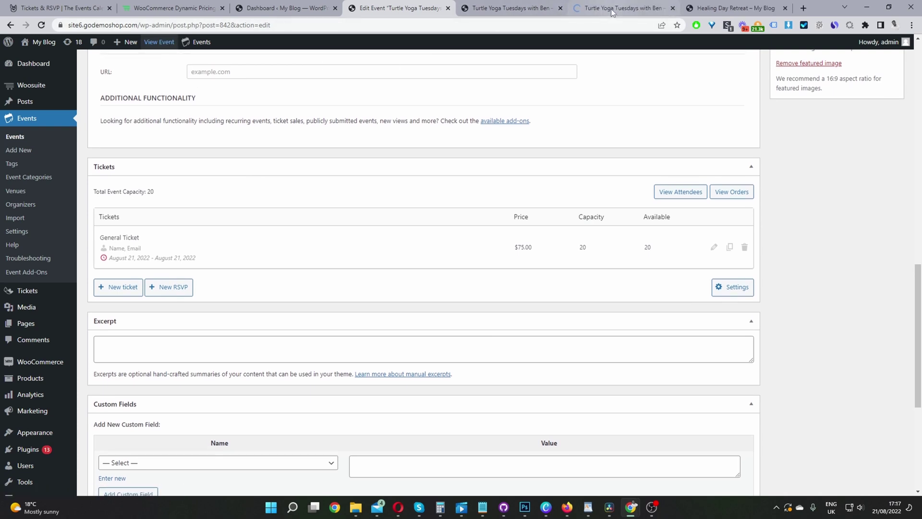
pyautogui.click(612, 8)
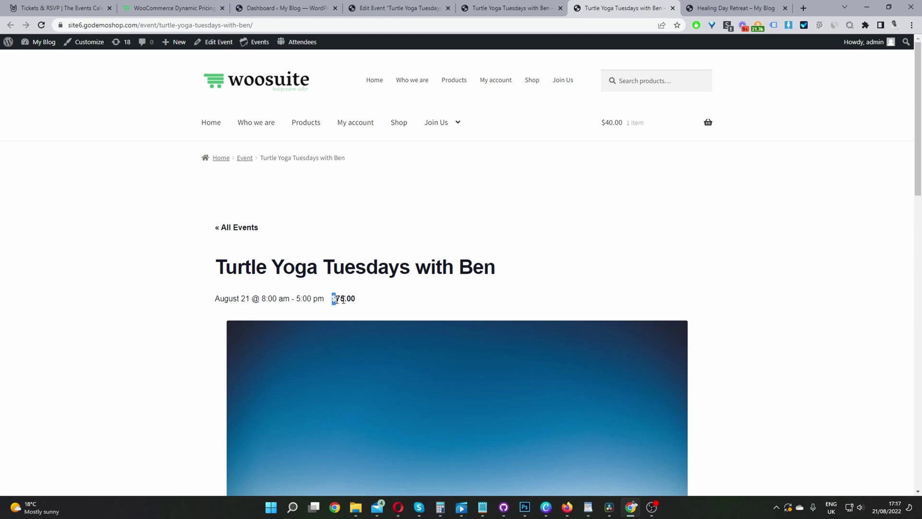
# Step: Check the ticket price and the Tickets section on the public Turtle Yoga Tuesdays event page
pyautogui.moveTo(332, 299); pyautogui.dragTo(361, 302)
pyautogui.scroll(-3, 330, 310)
pyautogui.scroll(-12, 329, 310)
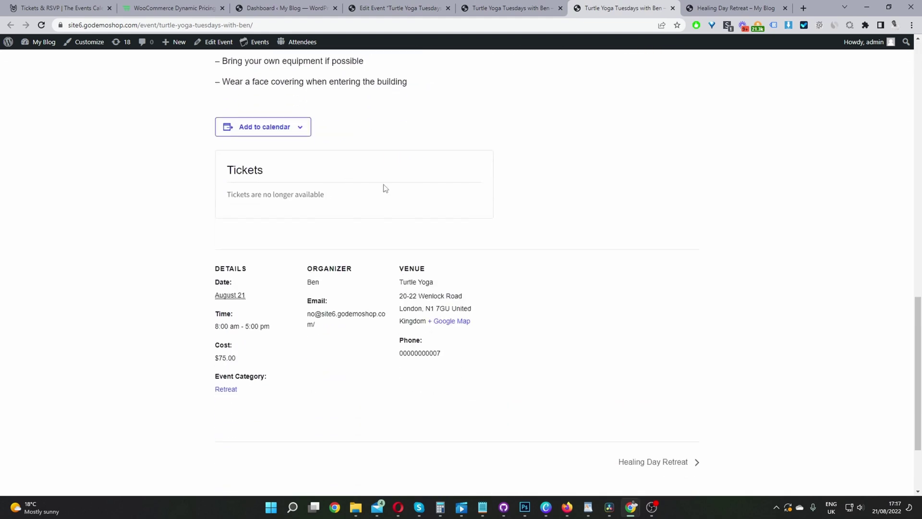
pyautogui.scroll(1, 320, 204)
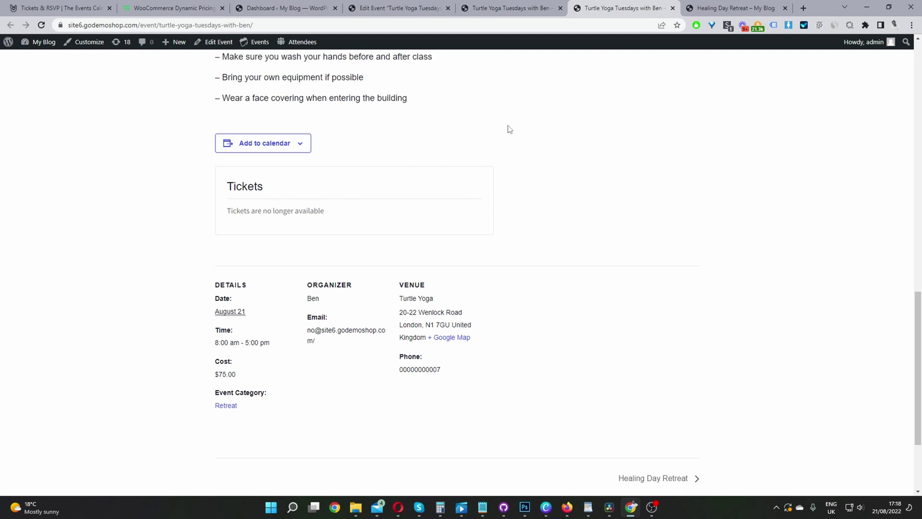
# Step: Set the Turtle Yoga Tuesdays event's end date to 9/15/2022 and update the event
pyautogui.click(408, 8)
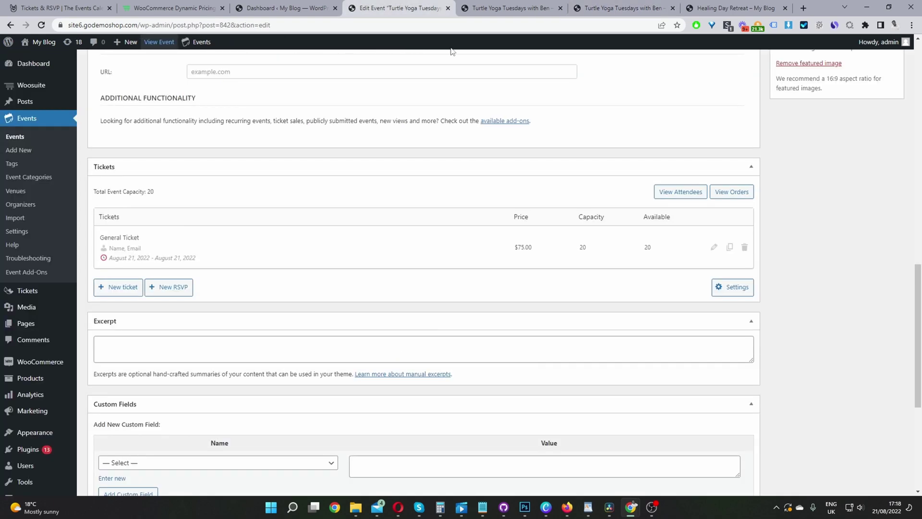
pyautogui.scroll(10, 298, 240)
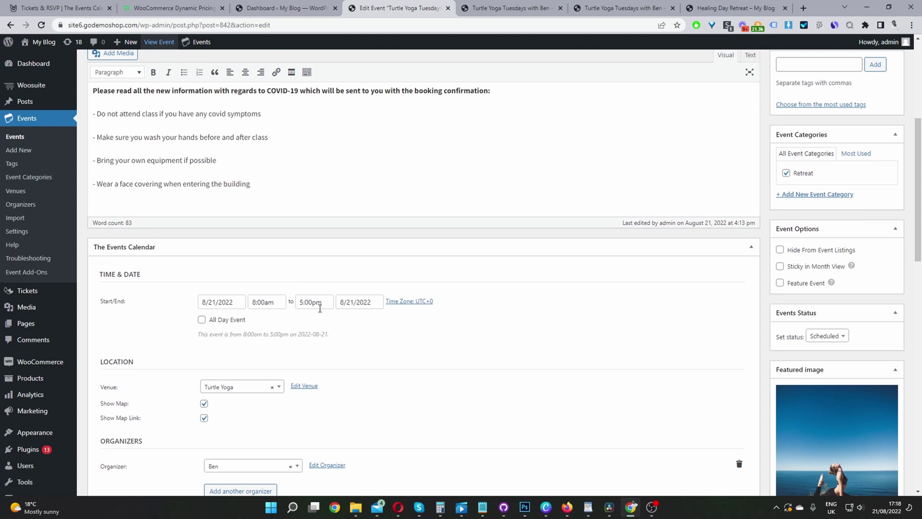
pyautogui.click(316, 301)
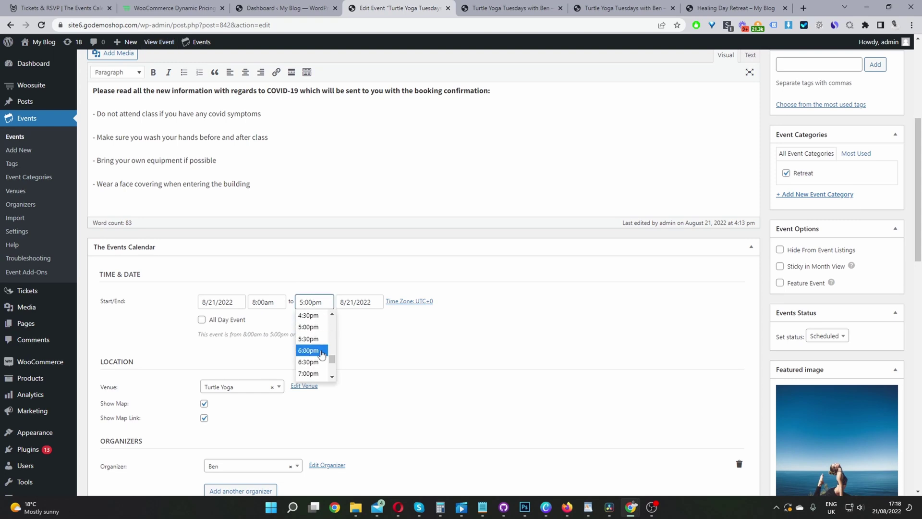
pyautogui.click(356, 302)
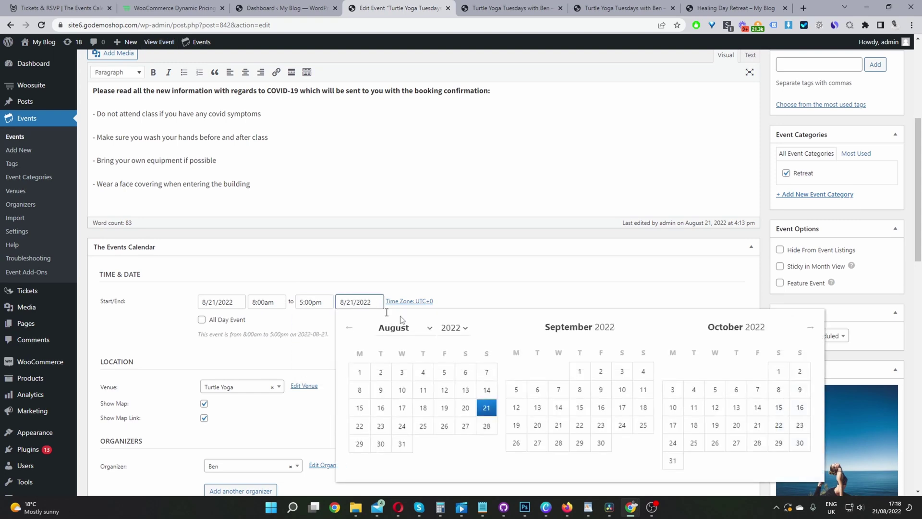
pyautogui.click(589, 410)
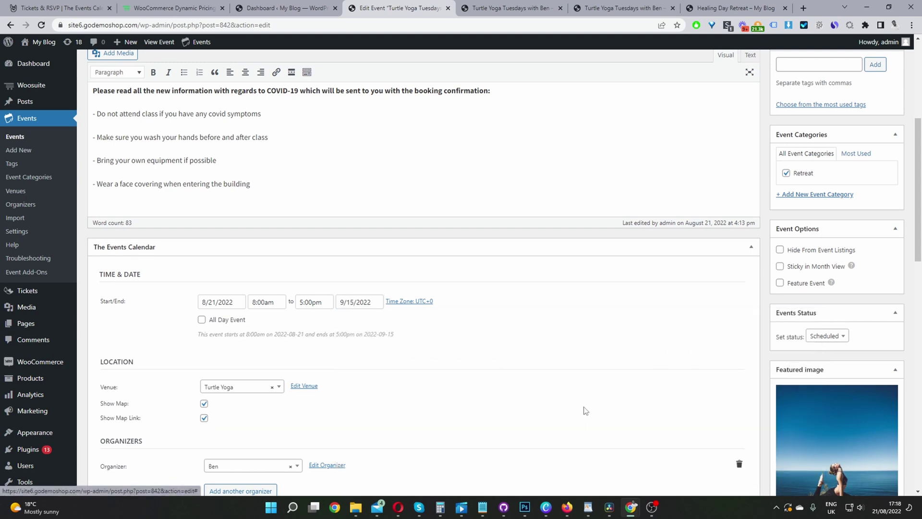
pyautogui.scroll(4, 658, 308)
pyautogui.scroll(1, 657, 307)
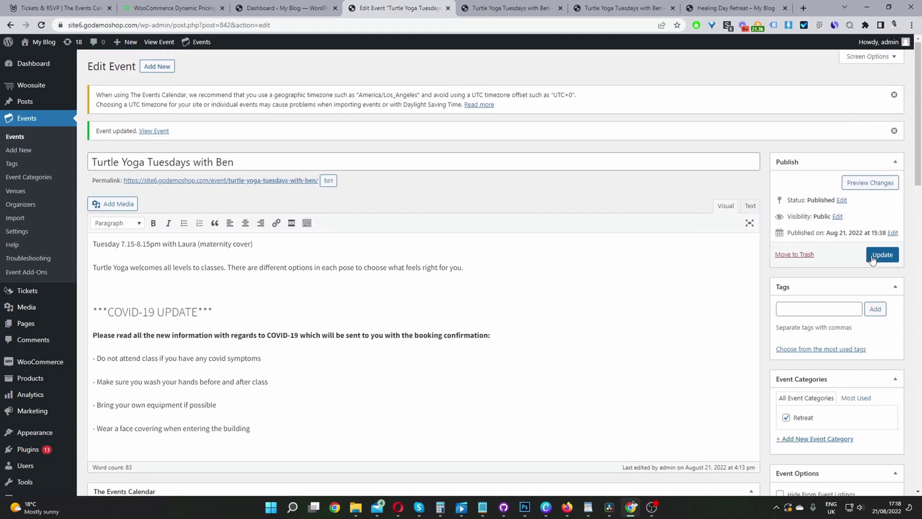
pyautogui.click(873, 255)
# Step: Close the duplicate event page, reload the remaining one, and add one General Ticket to the cart
pyautogui.click(673, 8)
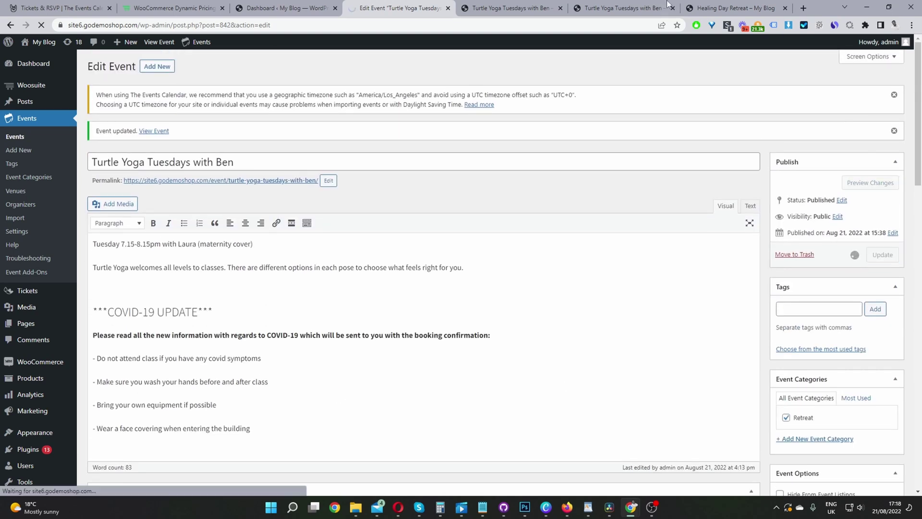
pyautogui.click(524, 5)
pyautogui.press('F5')
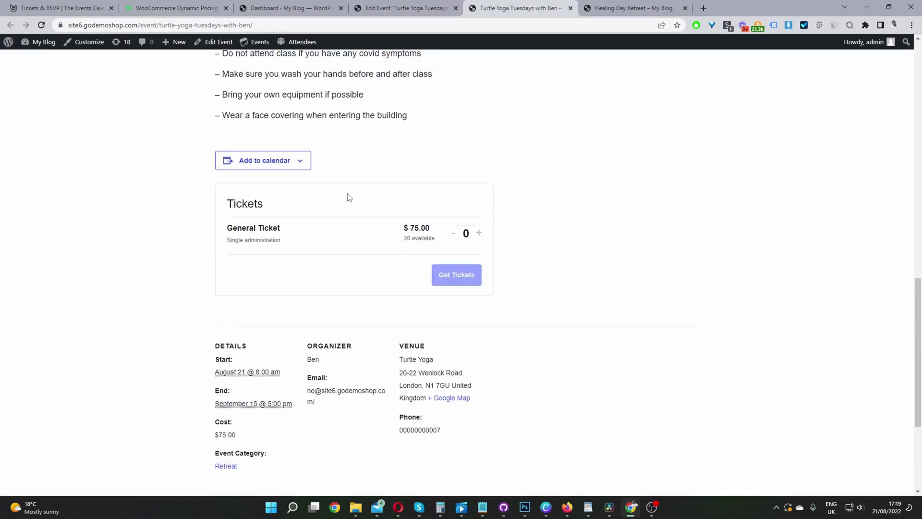
pyautogui.click(479, 233)
pyautogui.click(454, 276)
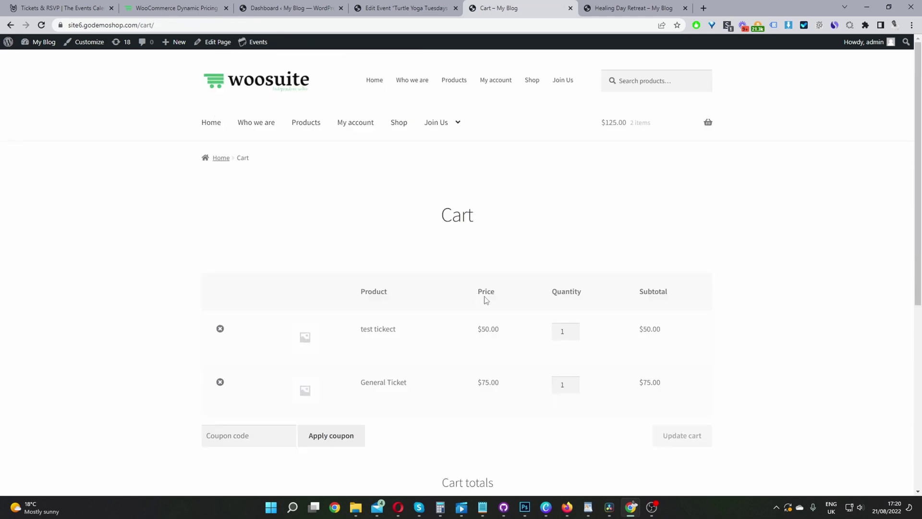
pyautogui.scroll(-2, 485, 296)
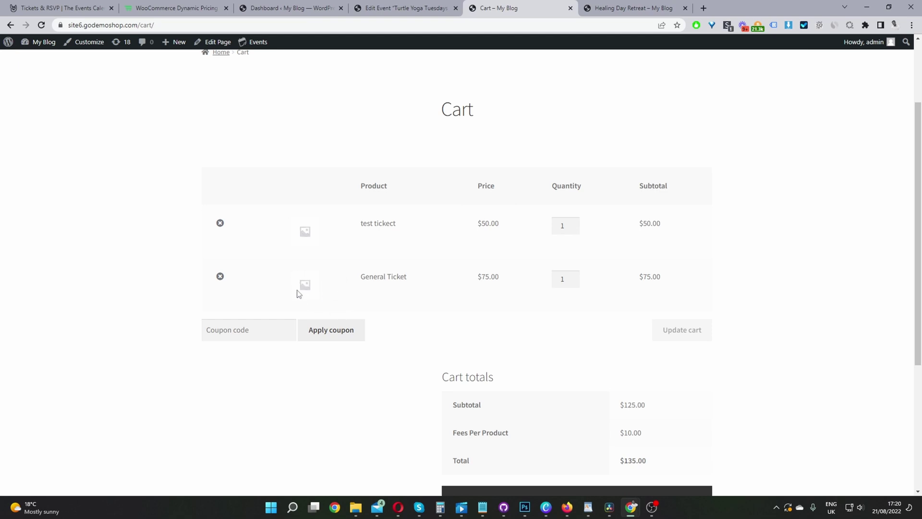
# Step: Open the General Ticket product for editing from the WordPress admin's product list
pyautogui.click(307, 8)
pyautogui.moveTo(57, 246)
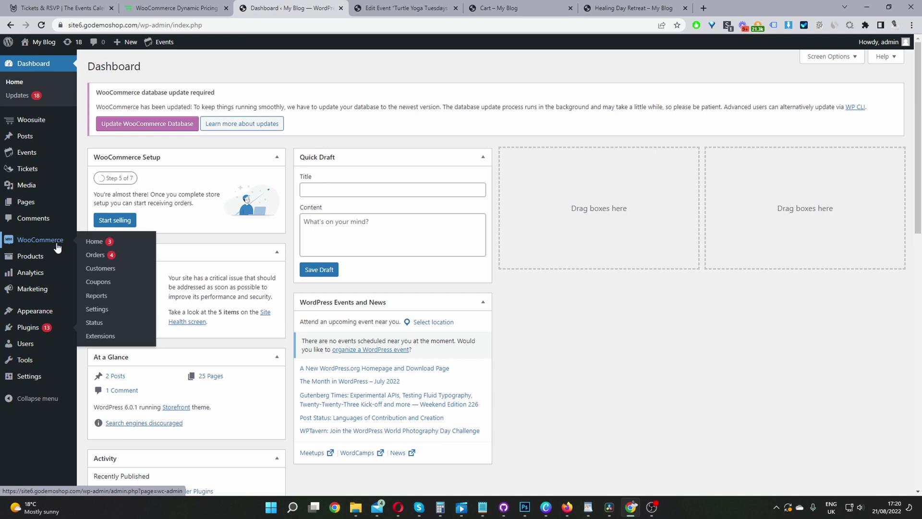
pyautogui.click(150, 261)
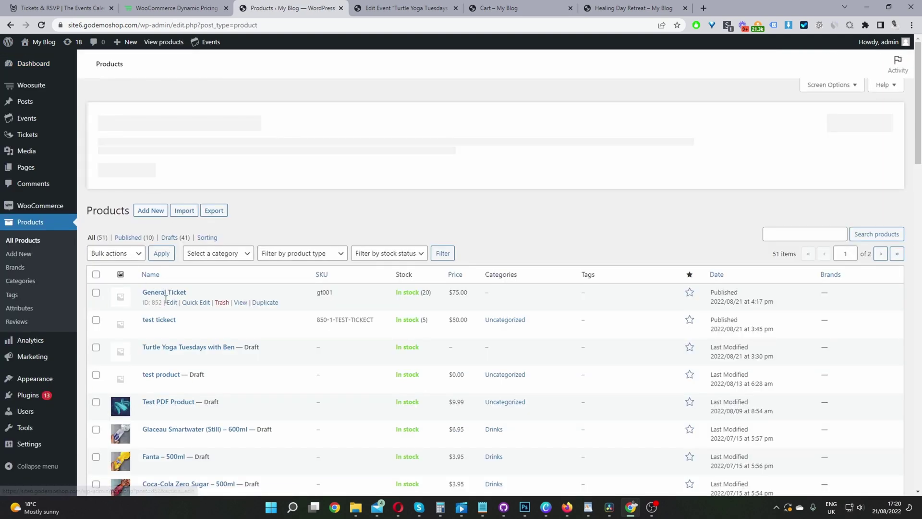
pyautogui.click(168, 302)
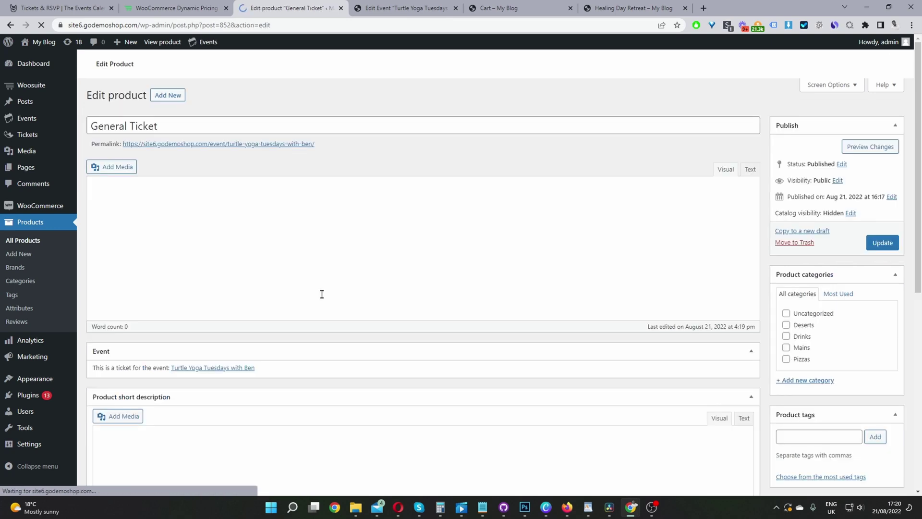
# Step: Set 4.jpg from the media library as General Ticket's product image and update the product
pyautogui.scroll(-4, 375, 307)
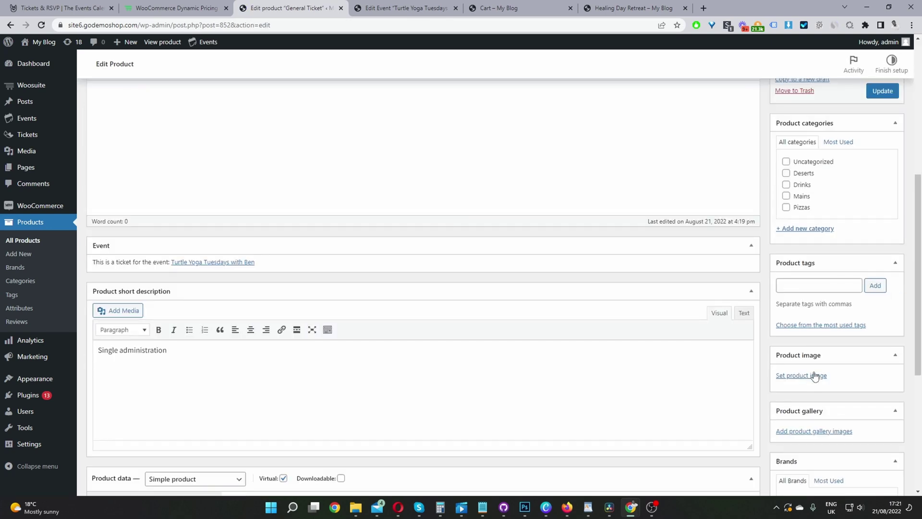
pyautogui.click(799, 378)
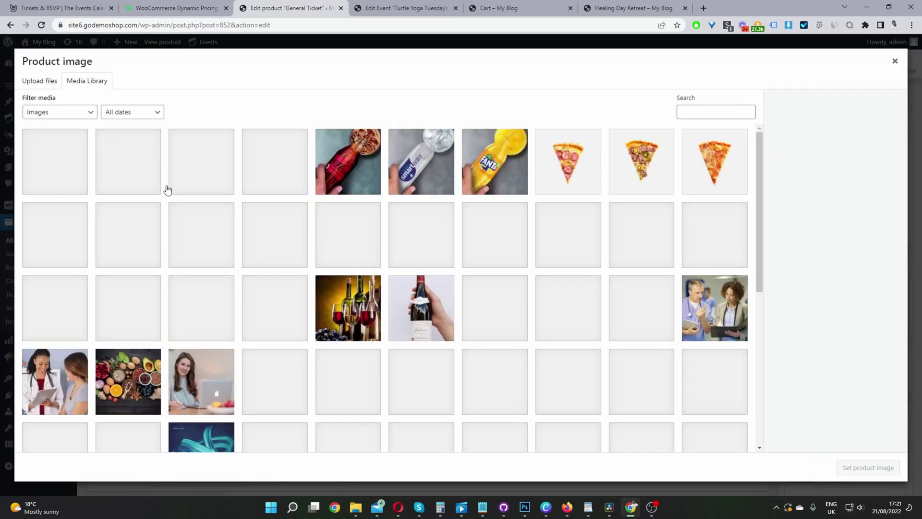
pyautogui.scroll(-3, 137, 284)
pyautogui.click(137, 284)
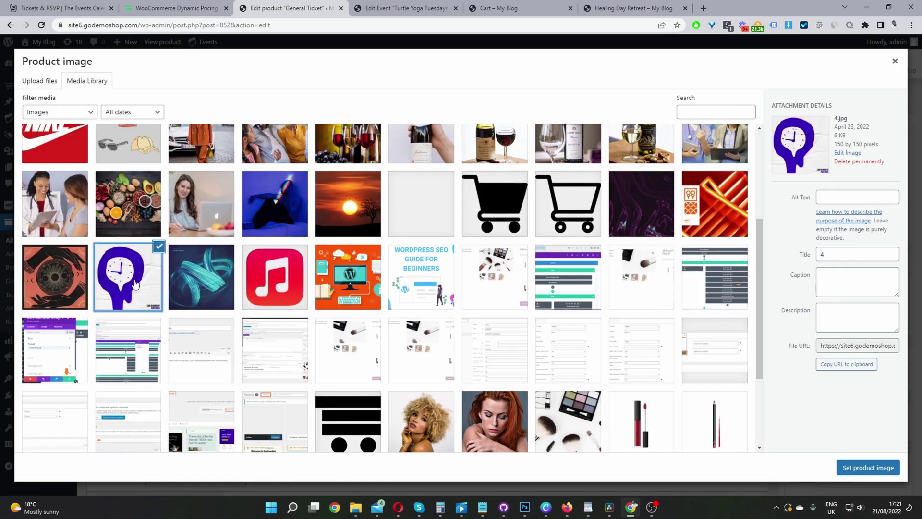
pyautogui.click(860, 467)
pyautogui.scroll(-3, 480, 307)
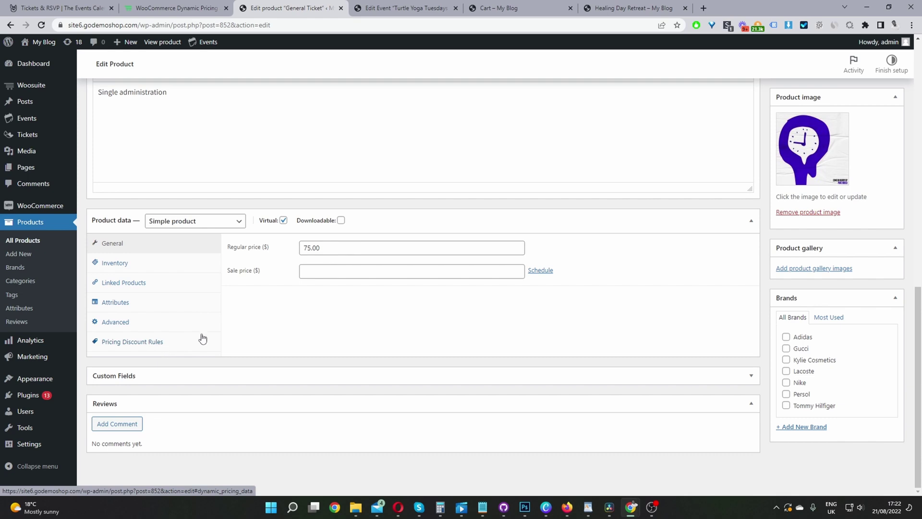
pyautogui.scroll(6, 528, 264)
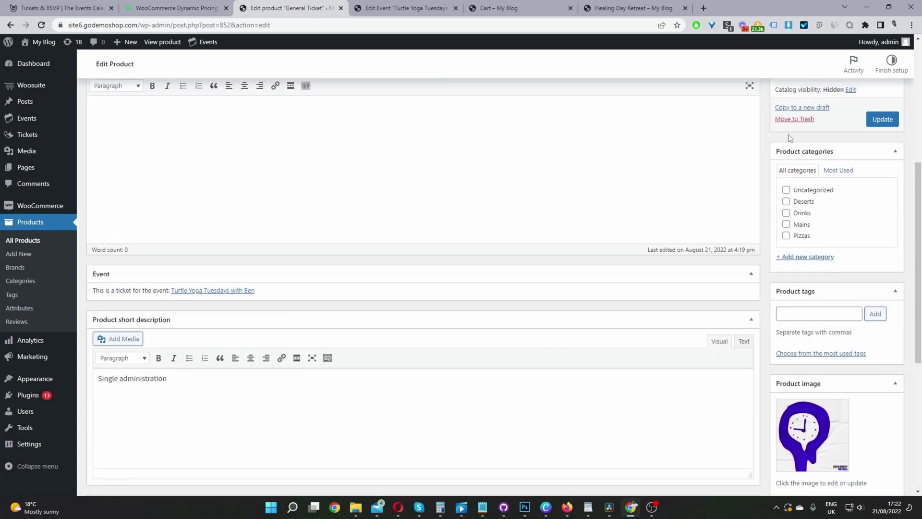
pyautogui.click(882, 120)
# Step: Reload the cart, confirming resubmission, to check the General Ticket's product image
pyautogui.click(497, 8)
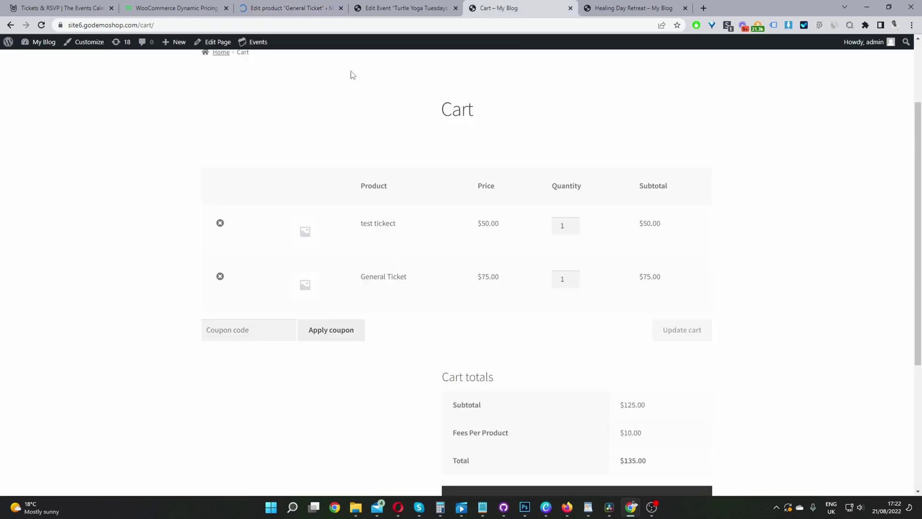
pyautogui.click(42, 25)
pyautogui.click(494, 96)
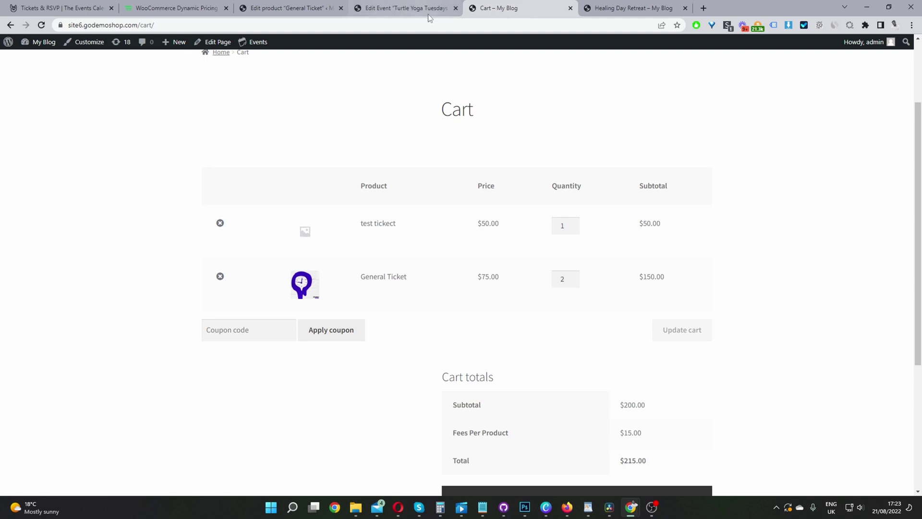
# Step: Open Woosuite's Dynamic Pricing Rules and add a category pricing rule under Advanced Rules
pyautogui.click(301, 4)
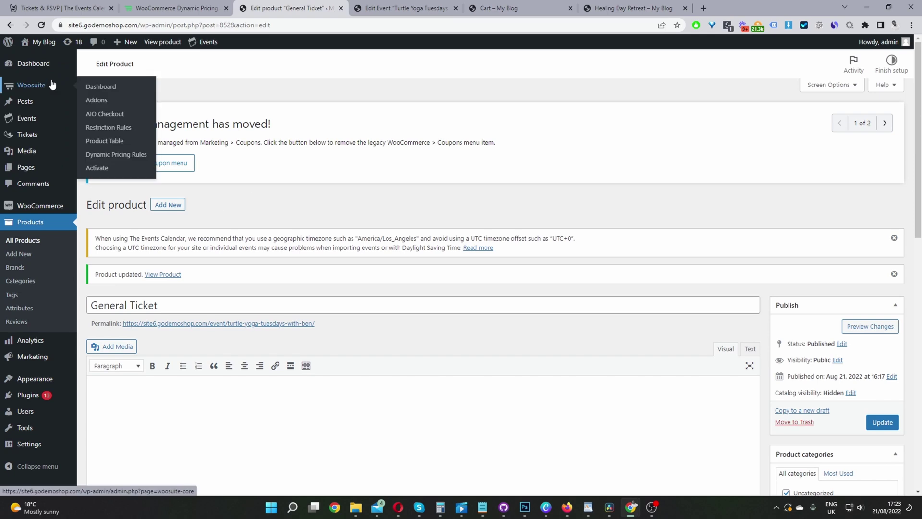
pyautogui.moveTo(47, 92)
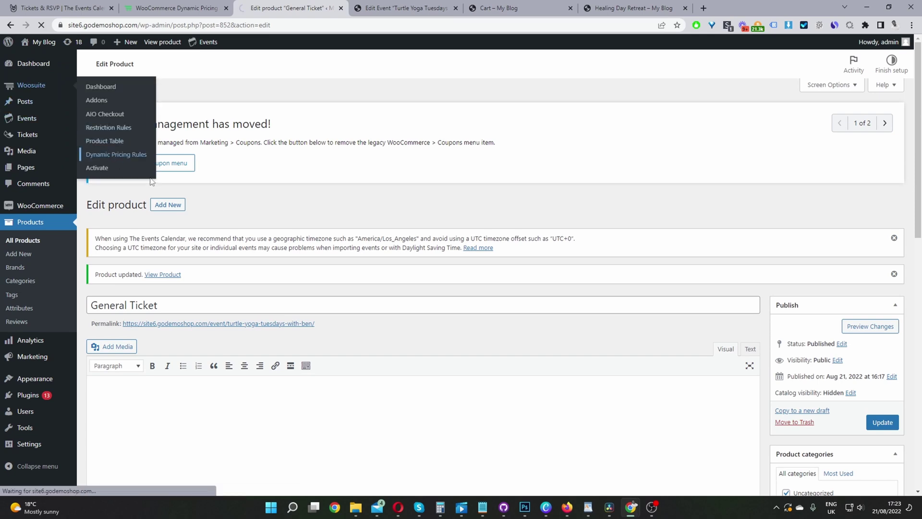
pyautogui.click(146, 158)
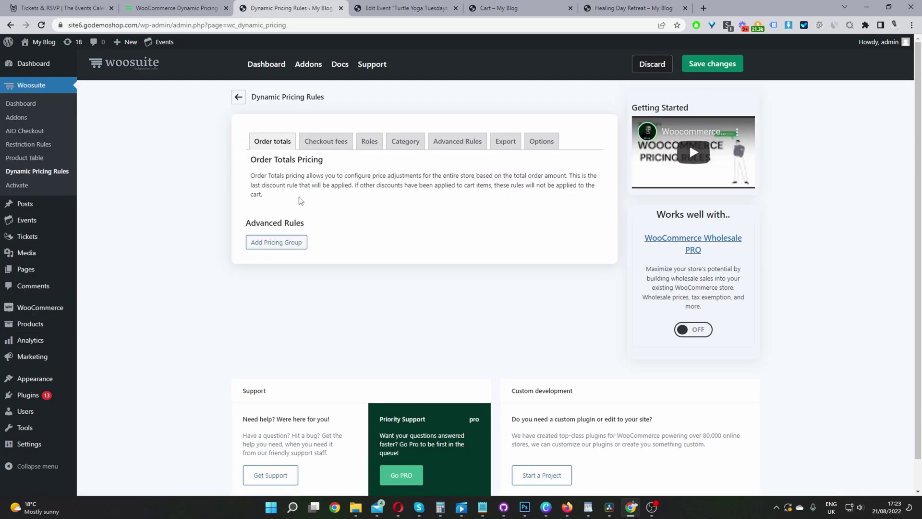
pyautogui.click(456, 151)
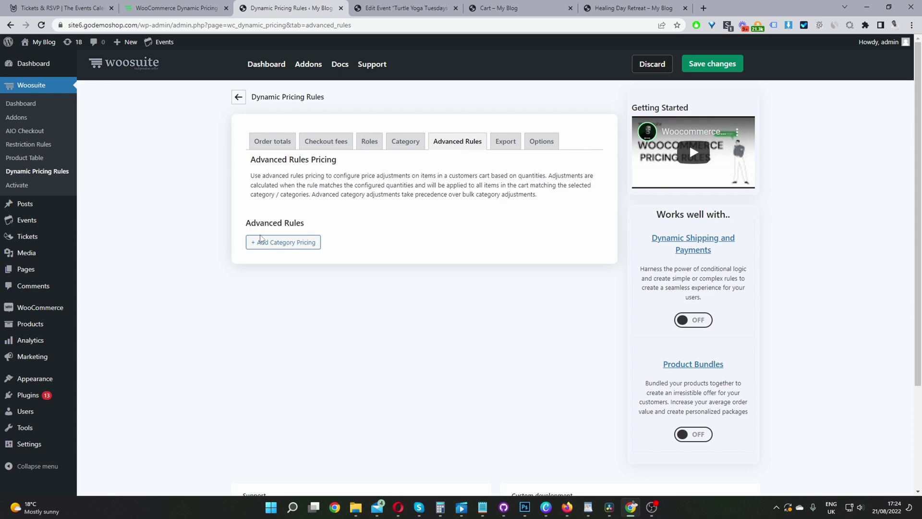
pyautogui.click(273, 251)
# Step: Title the rule "buy 1 get 50% off" and keep its quantities based on Cart Line Item Quantity
pyautogui.scroll(-2, 420, 229)
pyautogui.click(329, 179)
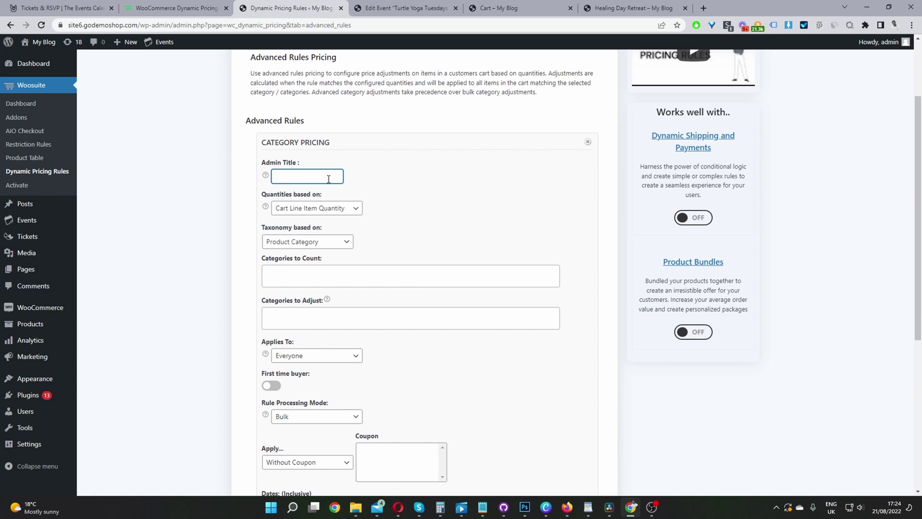
pyautogui.write('buy 1 get 50% off')
pyautogui.press('Tab')
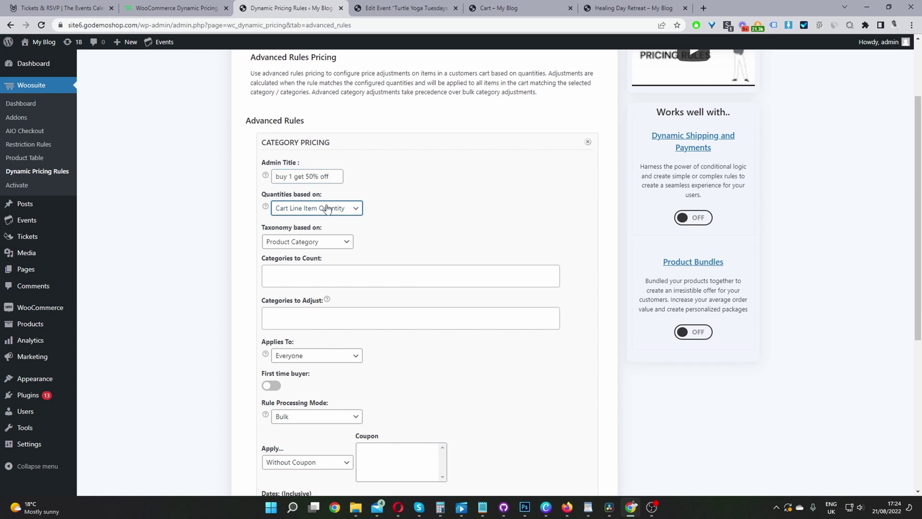
pyautogui.click(357, 212)
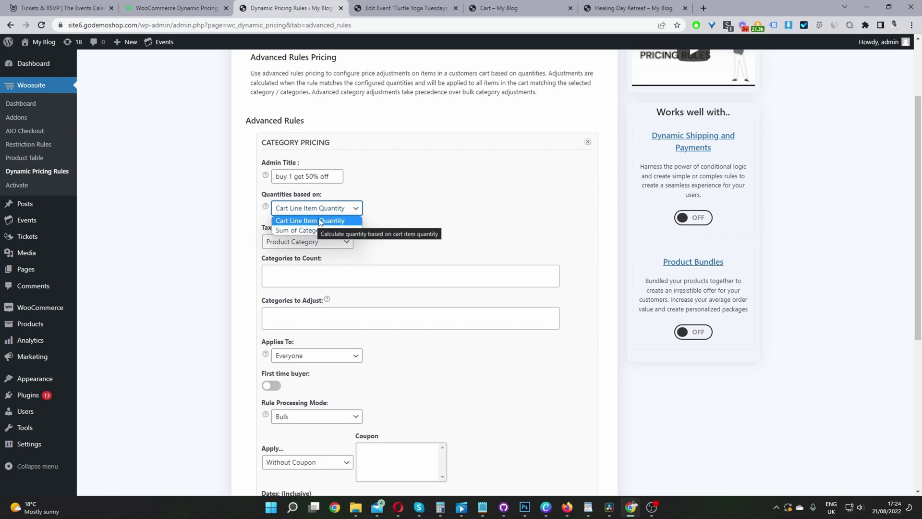
pyautogui.click(430, 217)
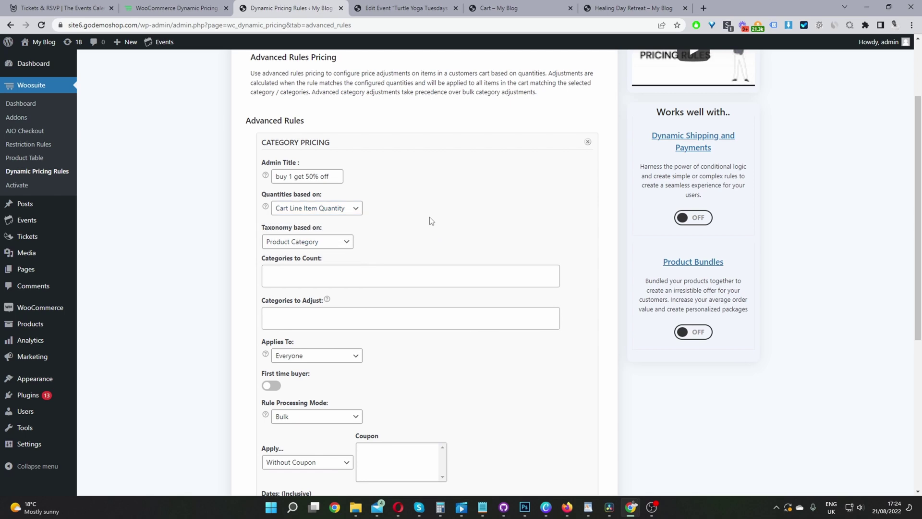
# Step: Base the rule's taxonomy on Tribe Event Category and add Retreat to the Tribe categories to count
pyautogui.click(313, 242)
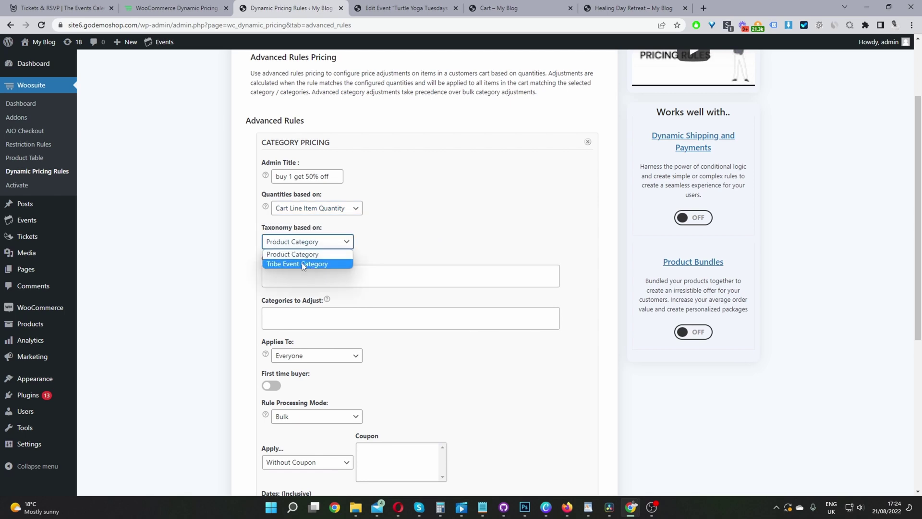
pyautogui.click(301, 263)
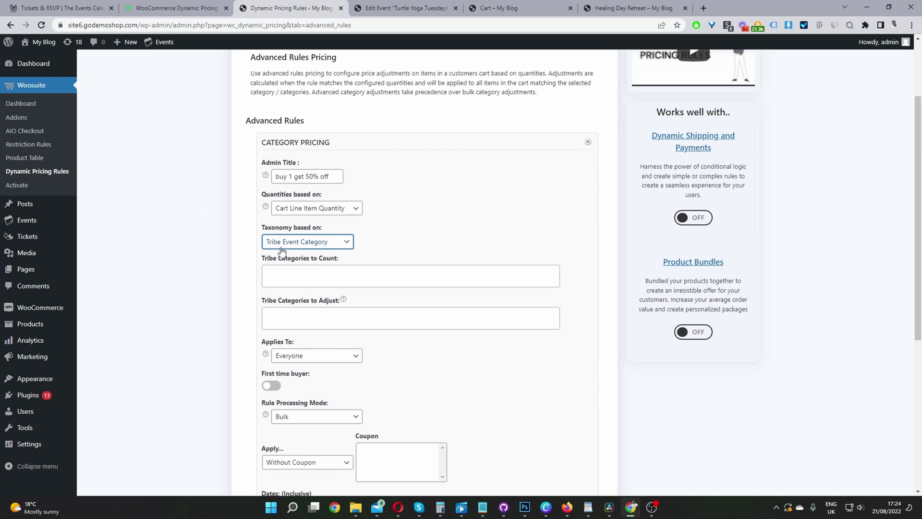
pyautogui.click(307, 276)
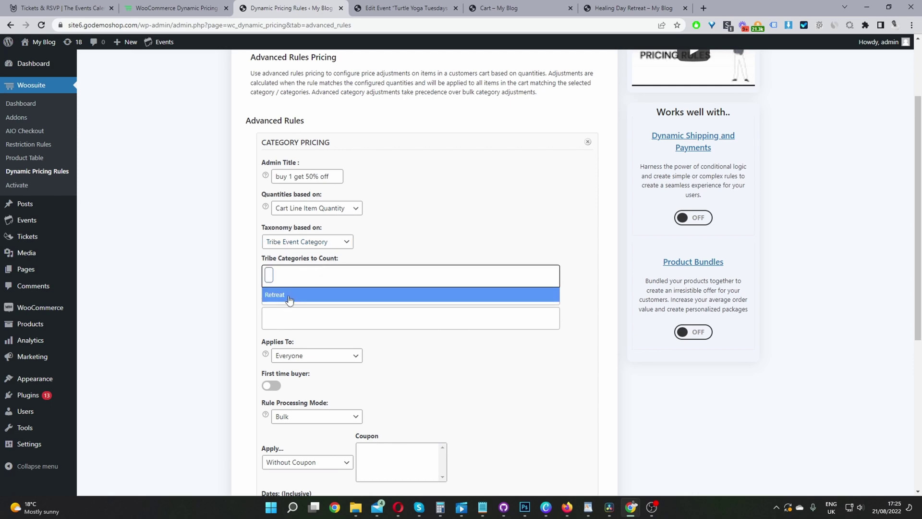
pyautogui.click(288, 297)
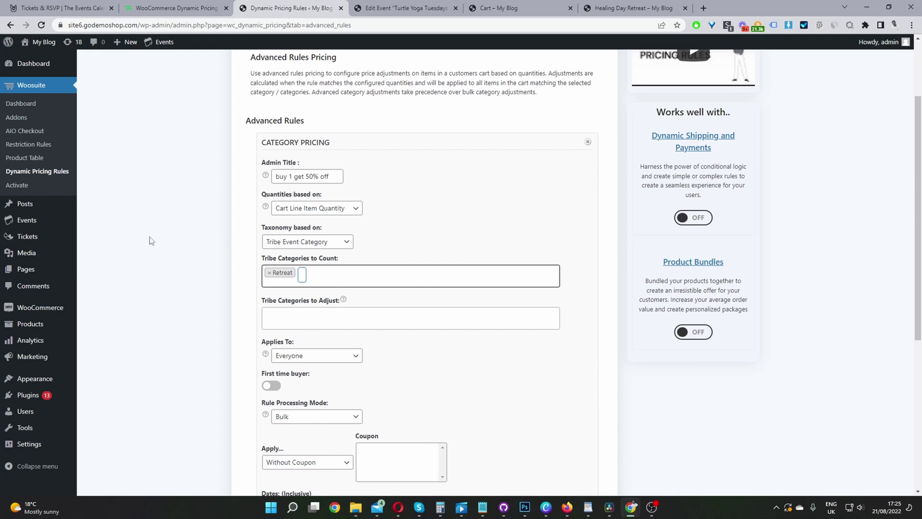
pyautogui.moveTo(38, 224)
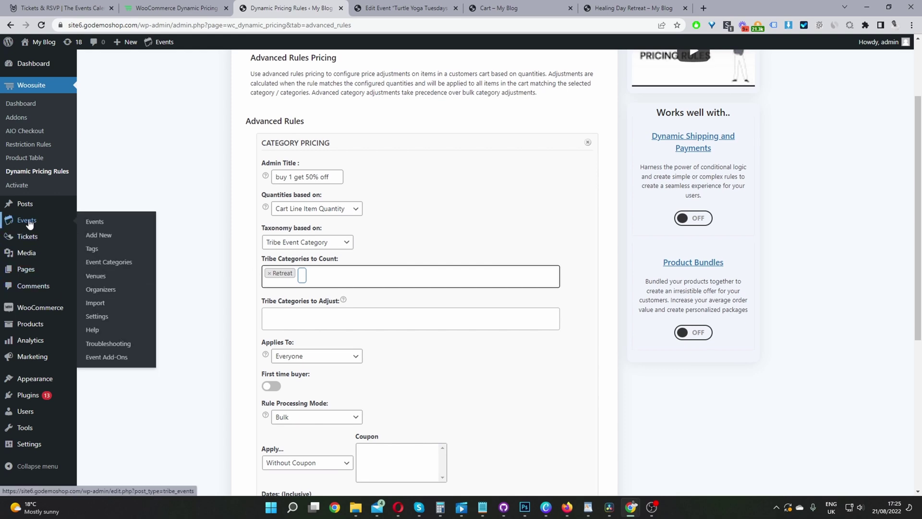
# Step: Open the site's Event Categories page in a separate browser tab and check the Retreat category
pyautogui.middleClick(108, 262)
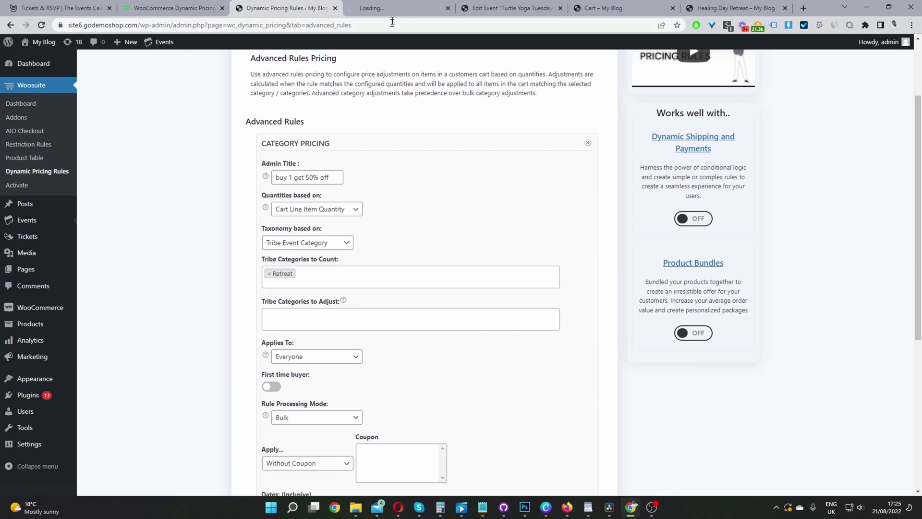
pyautogui.click(397, 6)
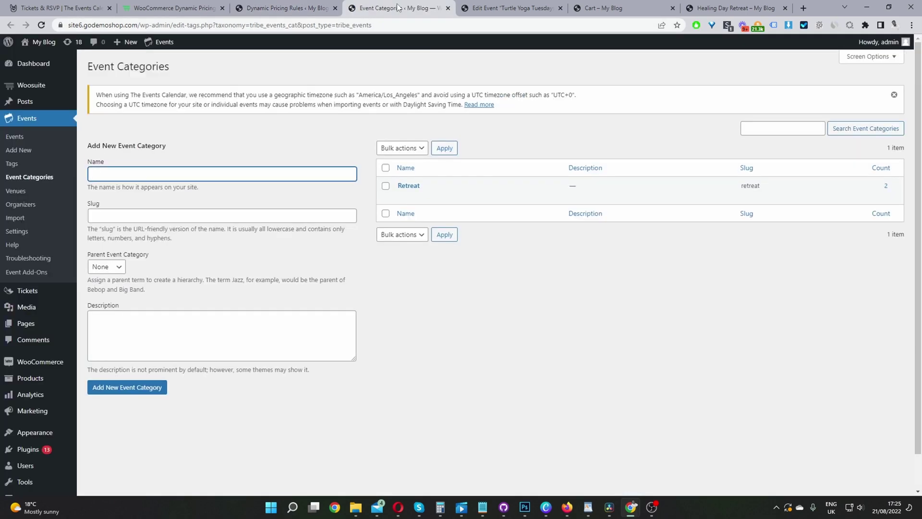
pyautogui.moveTo(411, 197)
# Step: Return to the dynamic pricing rule and add Retreat to the Tribe categories to adjust
pyautogui.click(287, 8)
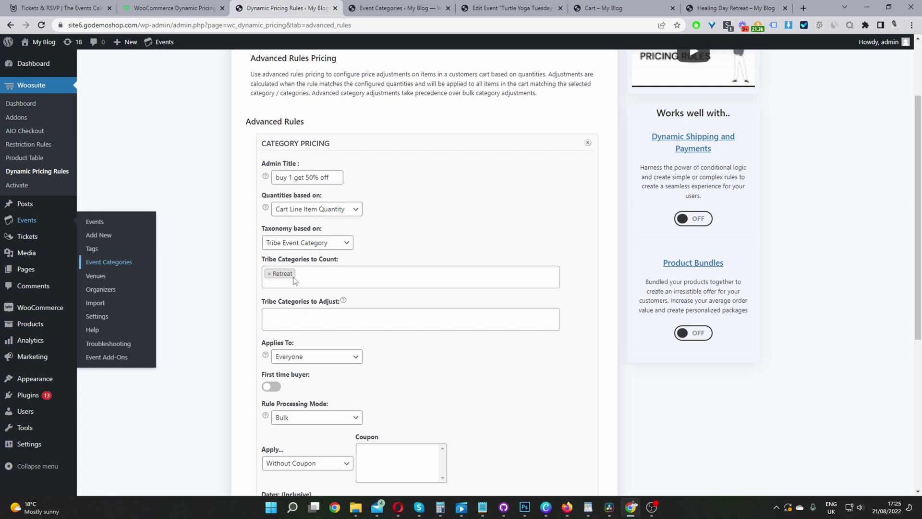
pyautogui.click(311, 315)
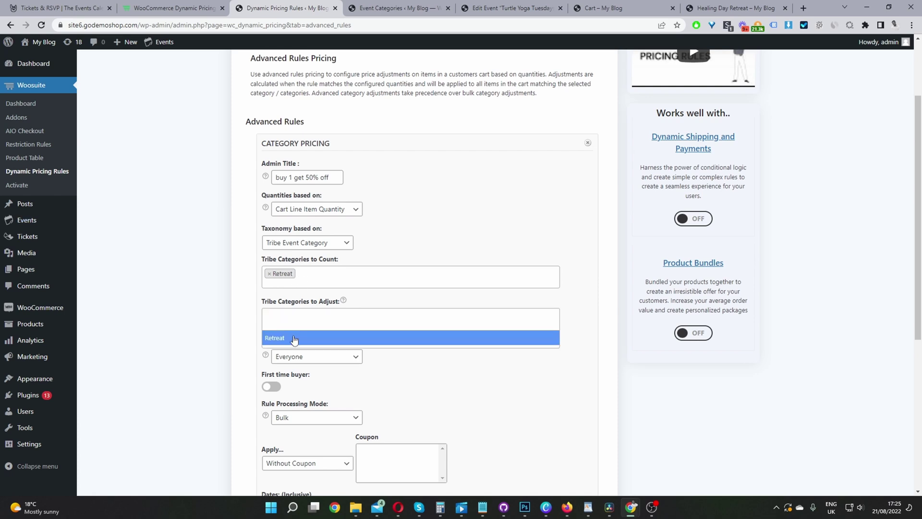
pyautogui.click(294, 338)
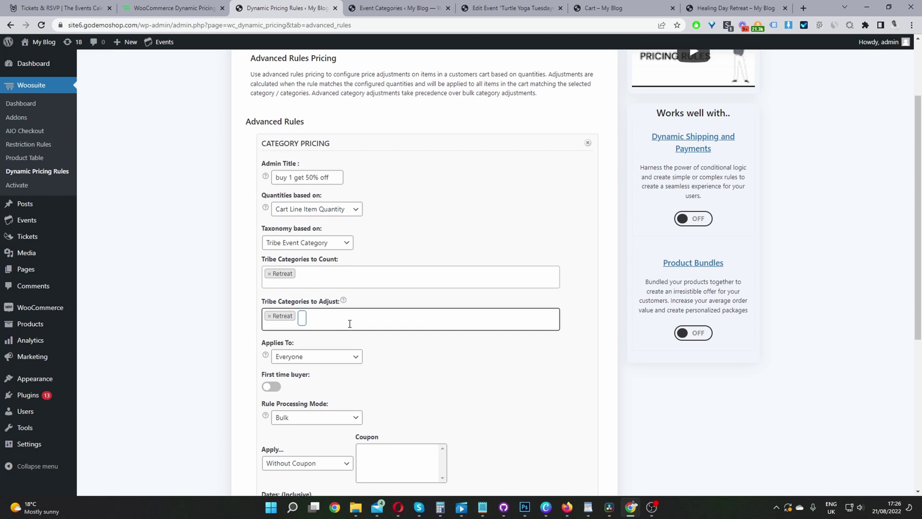
# Step: Keep the category pricing rule applying to Everyone
pyautogui.scroll(-2, 350, 323)
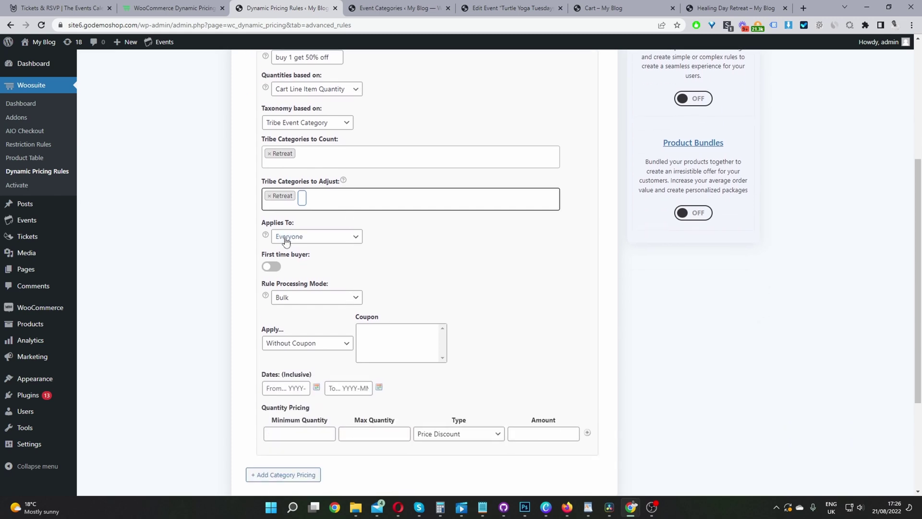
pyautogui.click(286, 238)
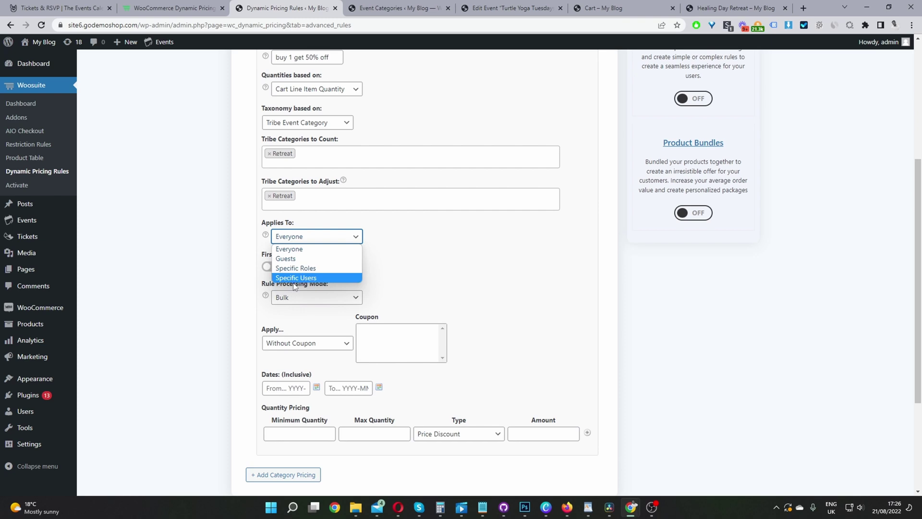
pyautogui.click(300, 249)
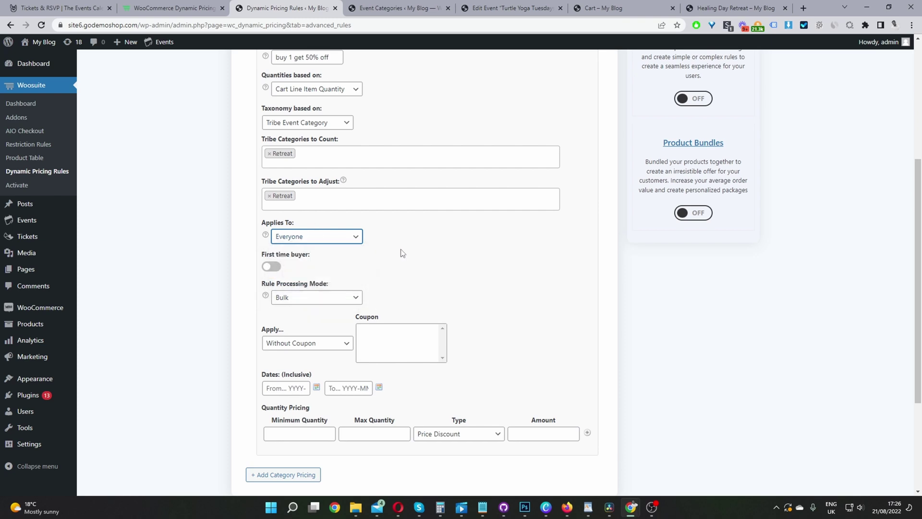
pyautogui.scroll(-1, 392, 251)
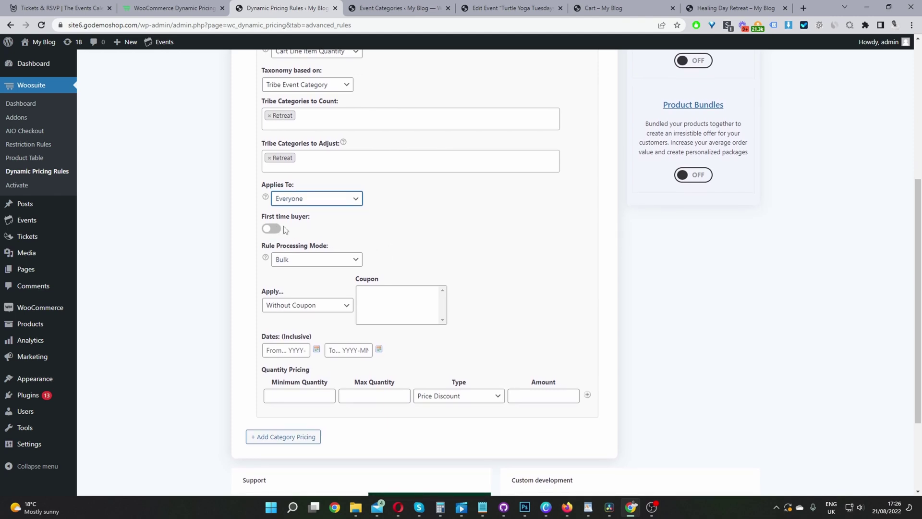
pyautogui.click(326, 305)
pyautogui.click(312, 327)
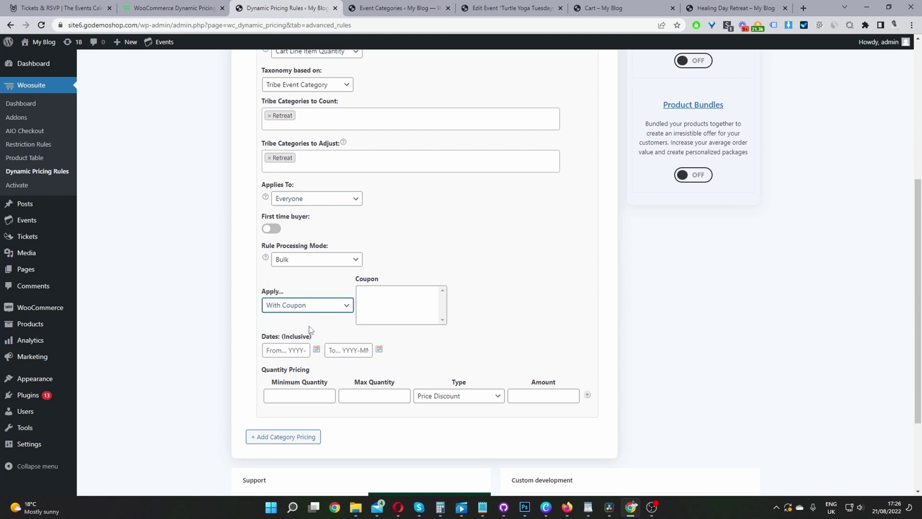
pyautogui.click(319, 306)
pyautogui.click(315, 317)
# Step: Set the category pricing rule's processing mode to Special Offer
pyautogui.click(325, 262)
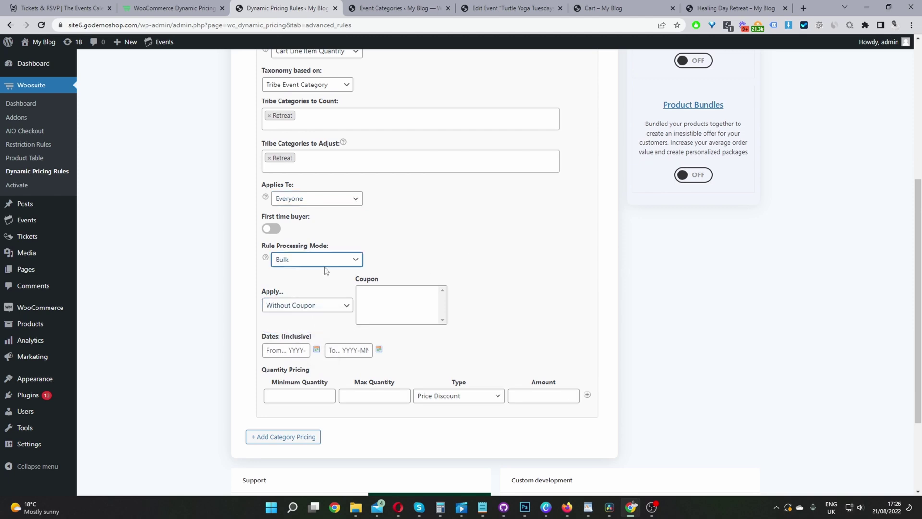
pyautogui.click(293, 265)
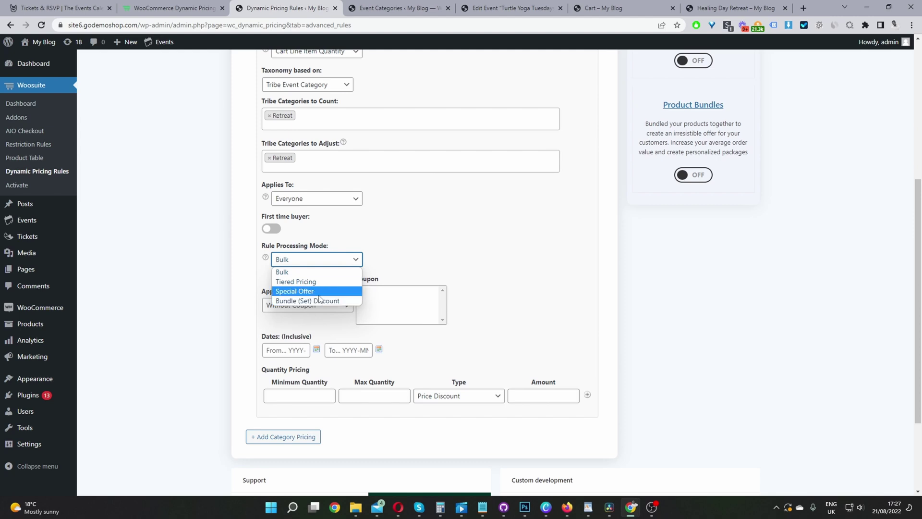
pyautogui.click(319, 295)
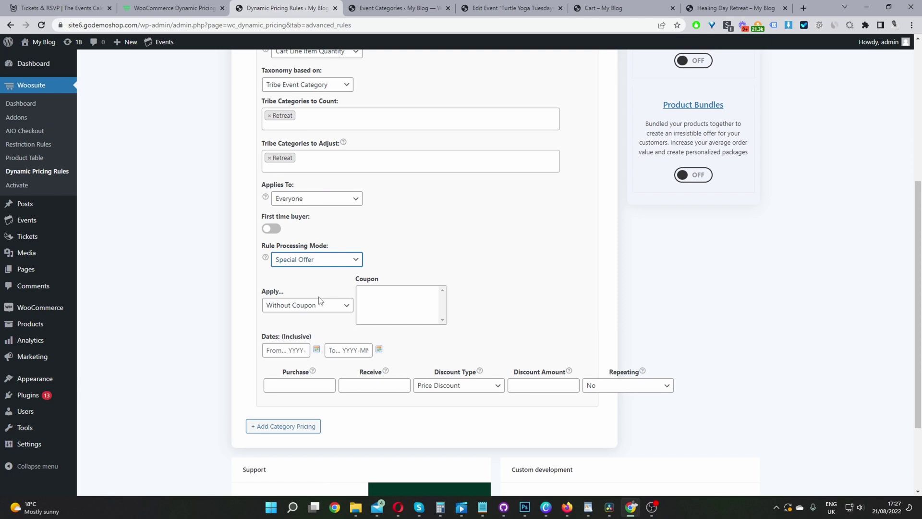
# Step: Set the special offer's Purchase quantity to 1 and its Receive quantity to 1
pyautogui.scroll(-1, 317, 336)
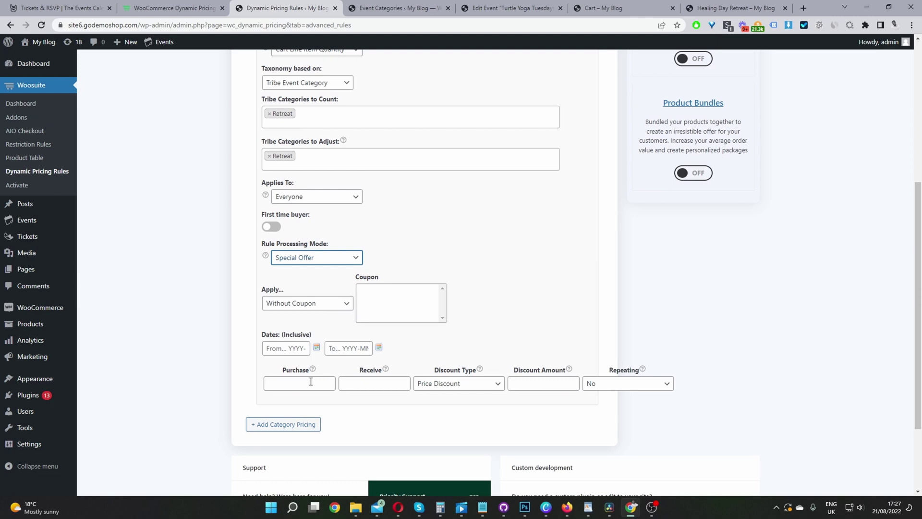
pyautogui.click(310, 382)
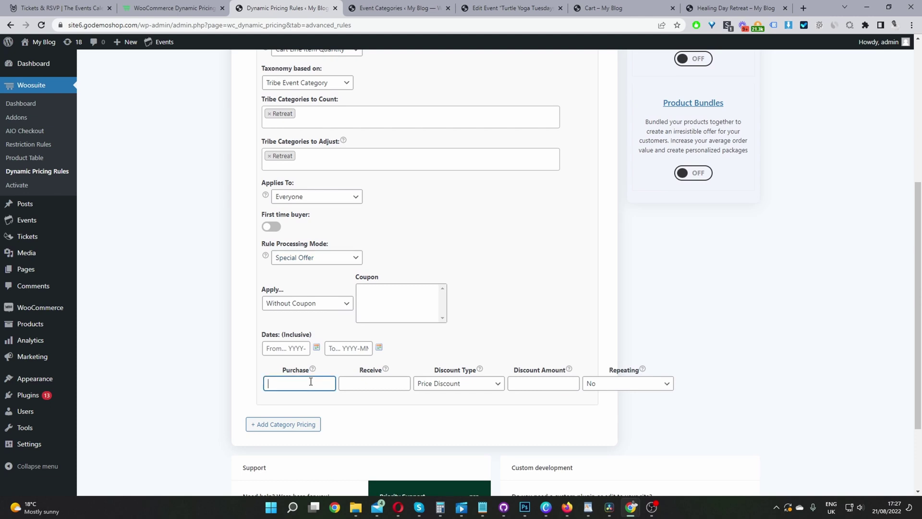
pyautogui.write('1')
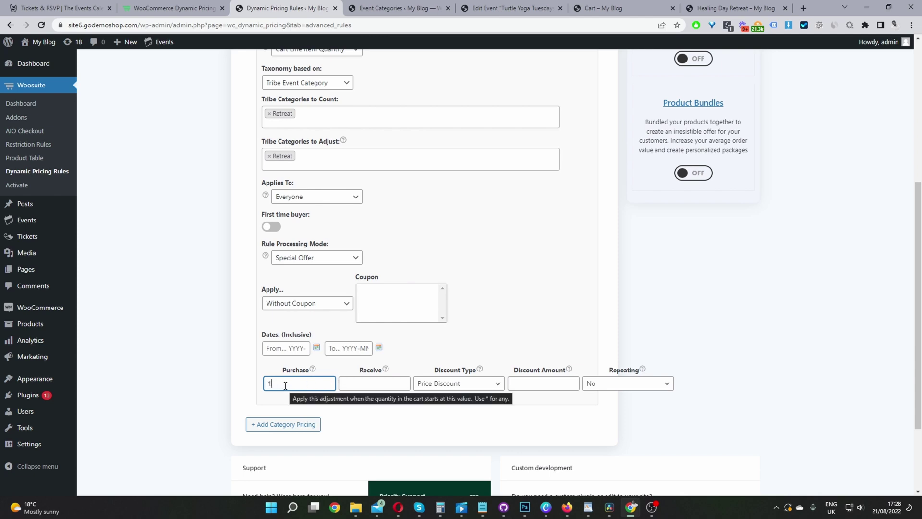
pyautogui.click(365, 383)
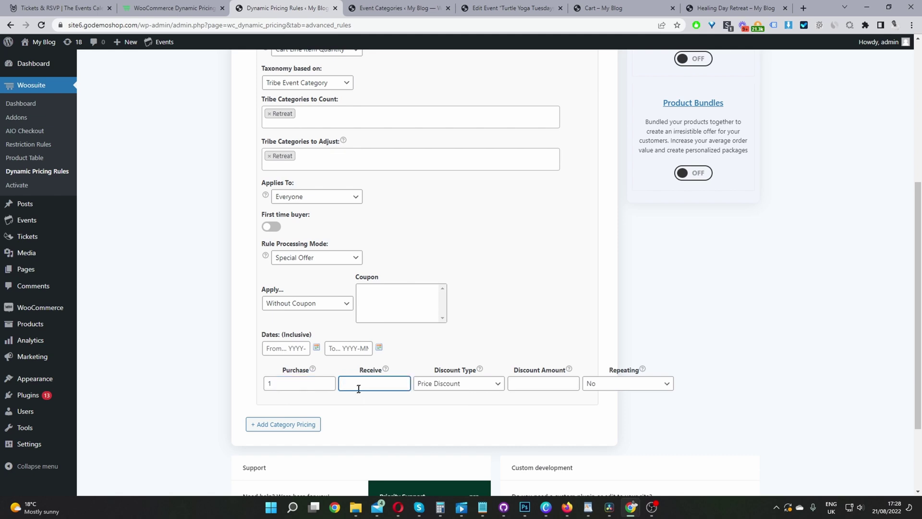
pyautogui.write('1')
pyautogui.moveTo(346, 383); pyautogui.dragTo(334, 383)
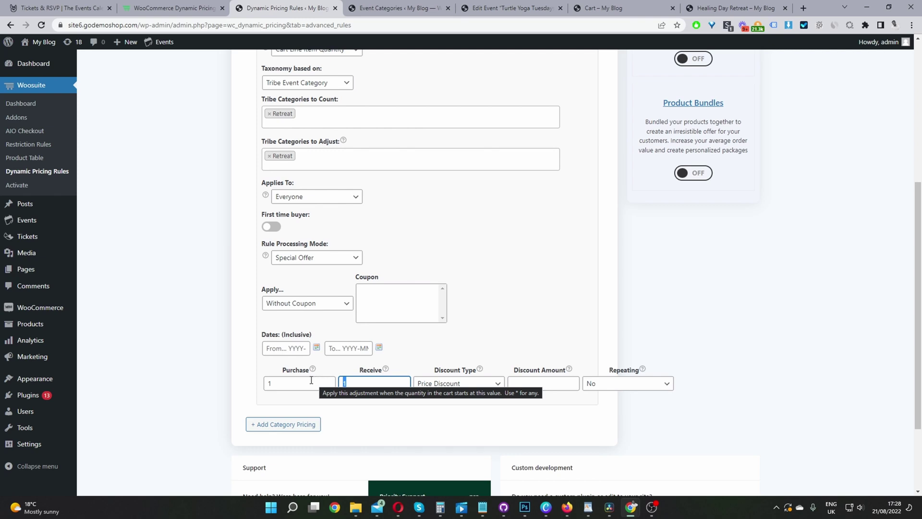
pyautogui.moveTo(315, 383); pyautogui.dragTo(268, 383)
pyautogui.moveTo(385, 387); pyautogui.dragTo(343, 382)
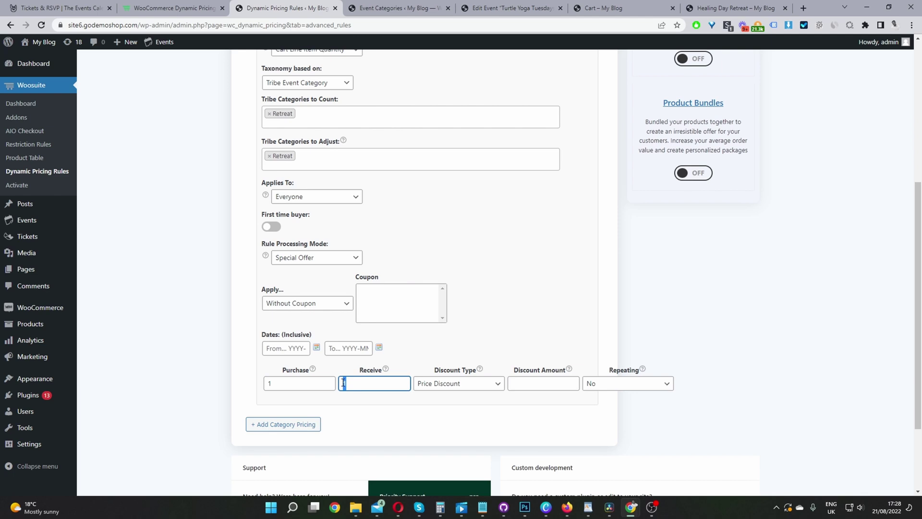
# Step: Give the special offer a Price Discount with an amount of 50 and keep Repeating at No
pyautogui.click(458, 383)
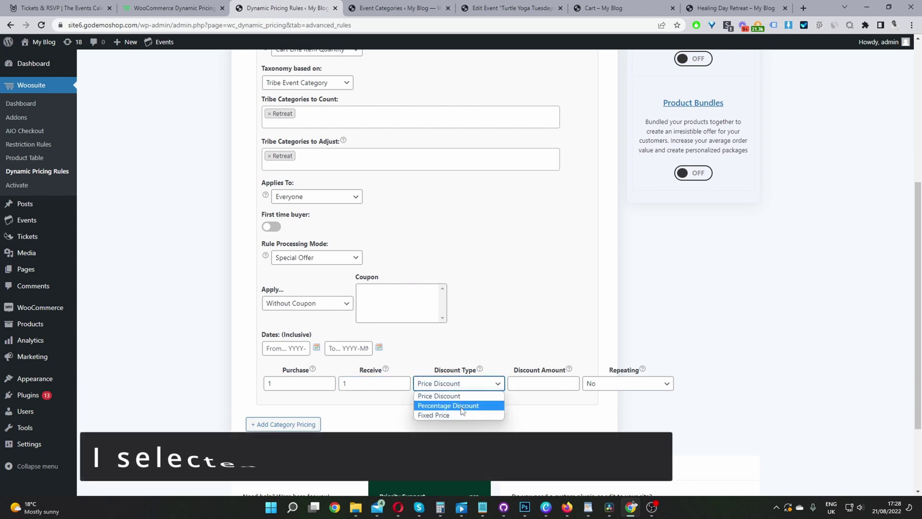
pyautogui.click(439, 396)
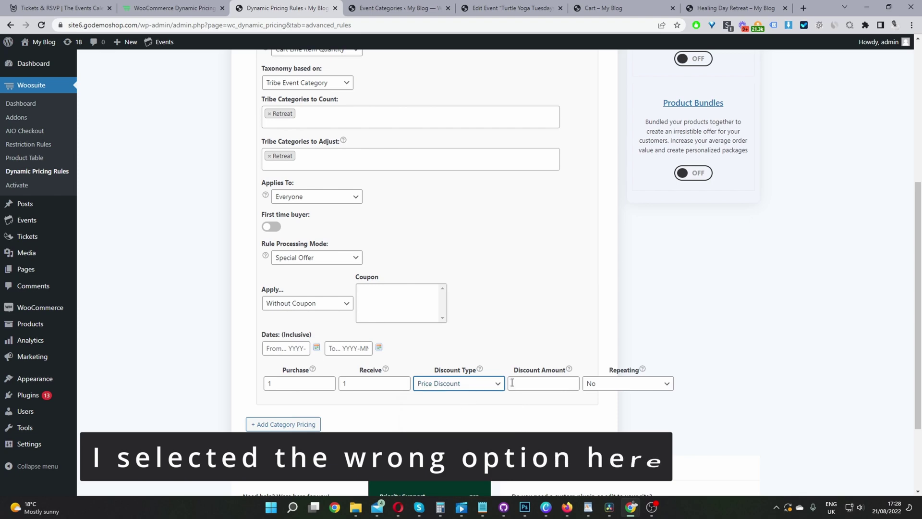
pyautogui.click(512, 383)
pyautogui.write('50')
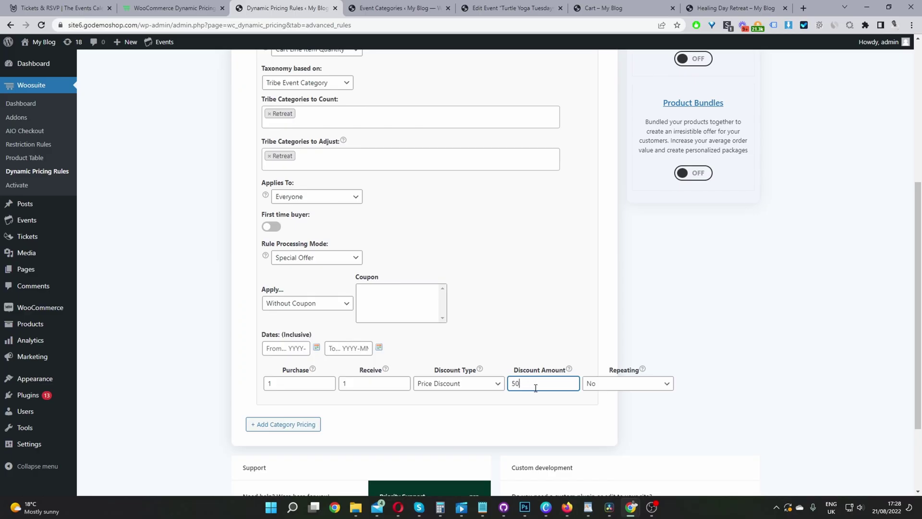
pyautogui.click(592, 386)
pyautogui.click(592, 402)
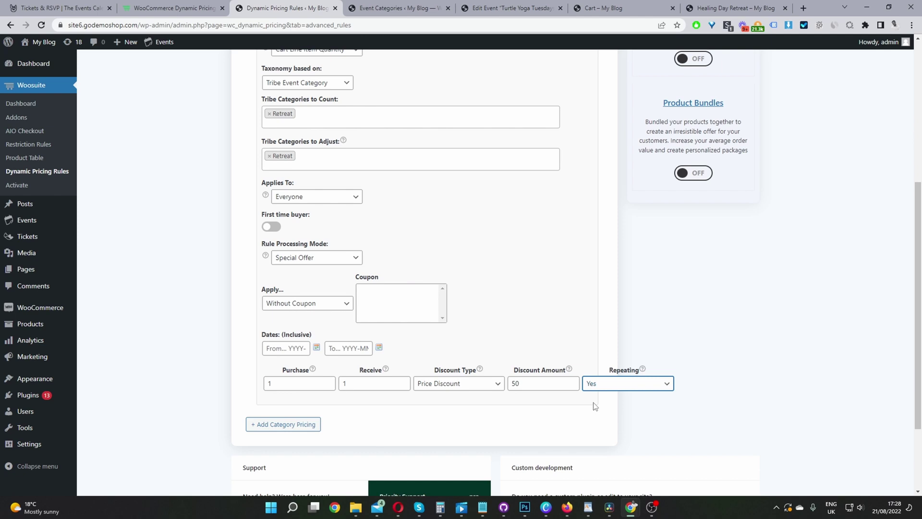
pyautogui.click(616, 384)
pyautogui.click(605, 404)
pyautogui.scroll(5, 605, 375)
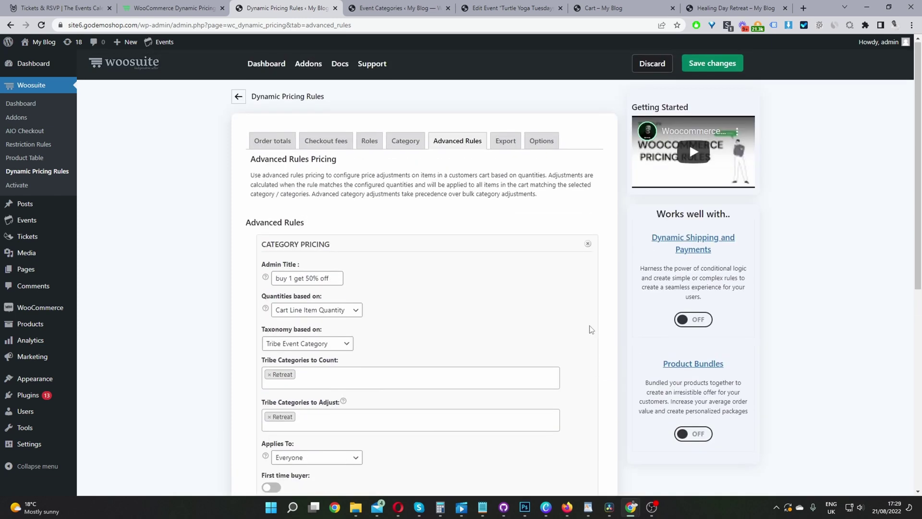
pyautogui.click(698, 68)
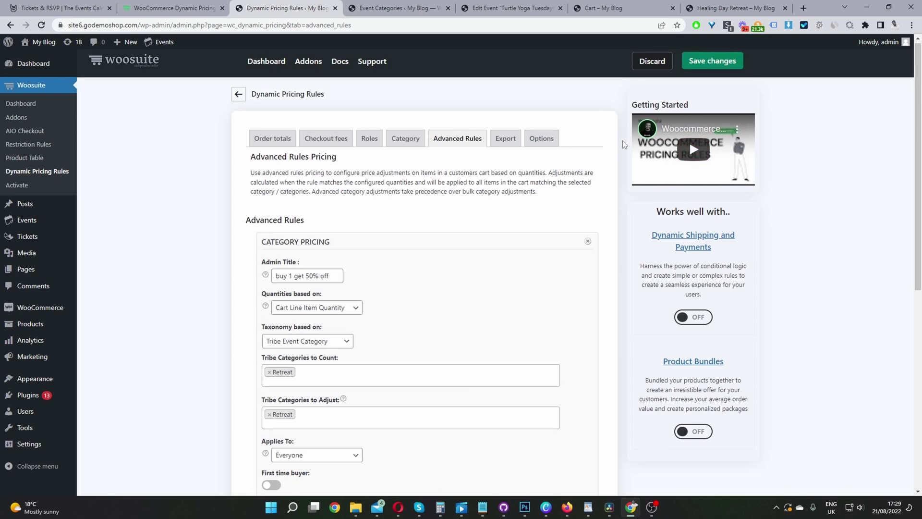
pyautogui.scroll(-5, 412, 267)
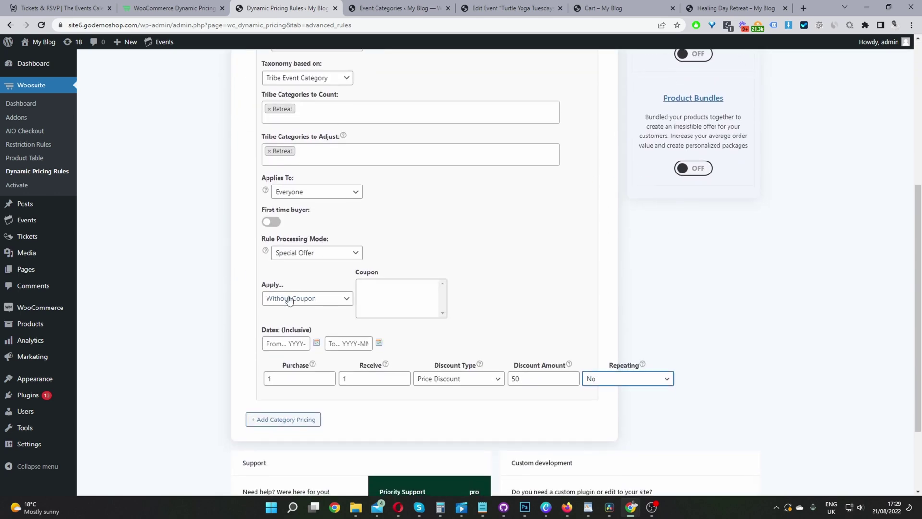
pyautogui.click(338, 298)
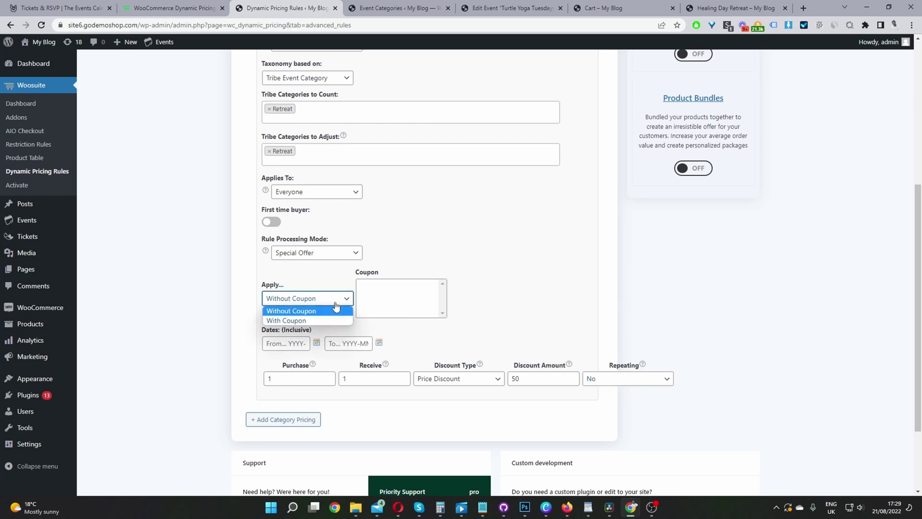
pyautogui.click(309, 320)
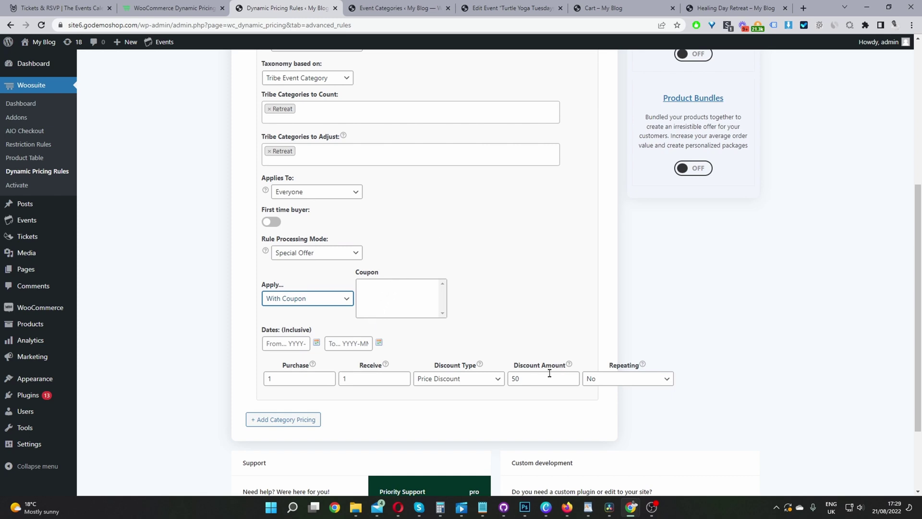
pyautogui.click(331, 301)
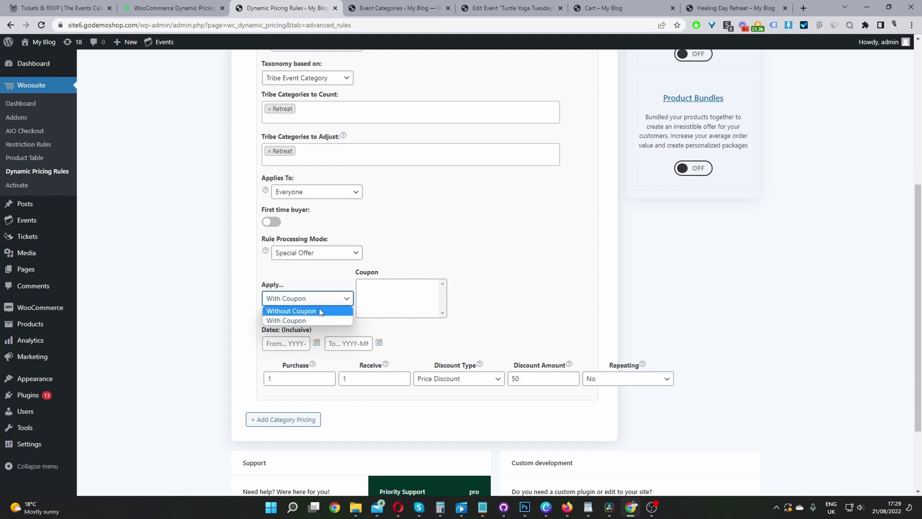
pyautogui.click(320, 311)
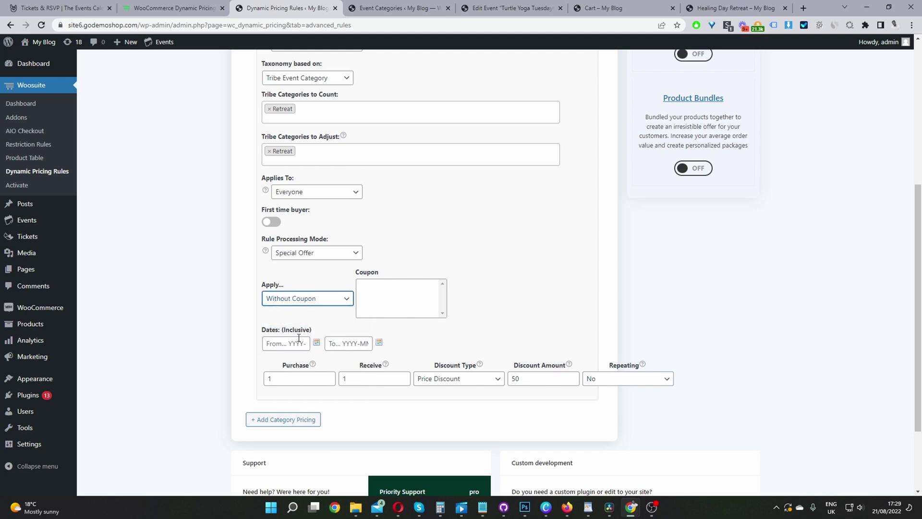
# Step: Leave the rule's date range empty and save the dynamic pricing changes
pyautogui.click(335, 347)
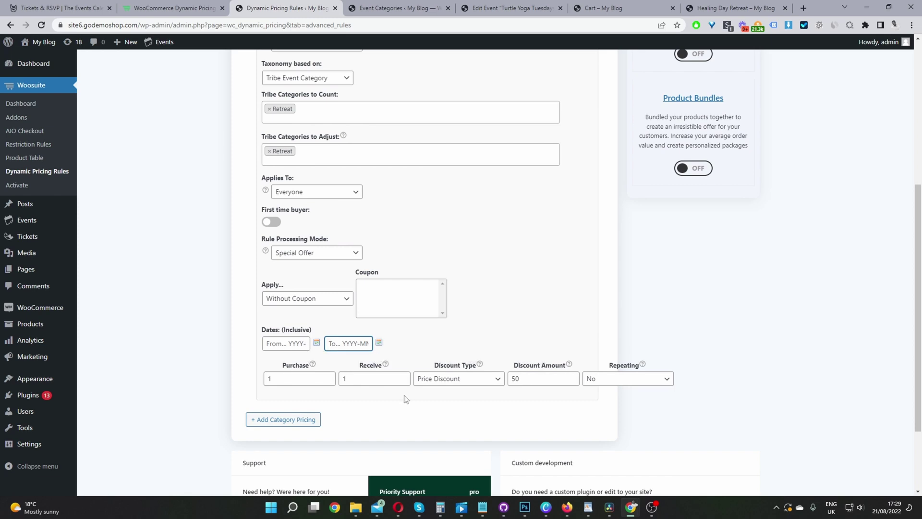
pyautogui.scroll(6, 579, 337)
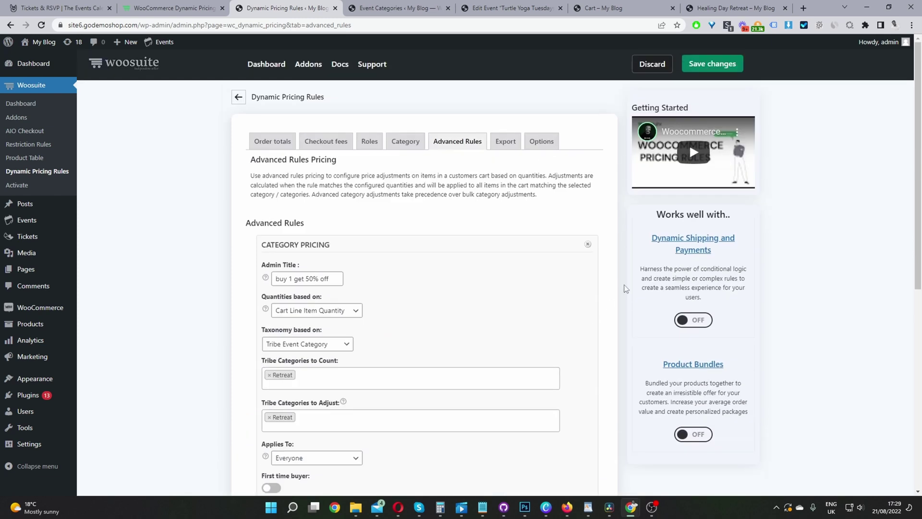
pyautogui.click(722, 69)
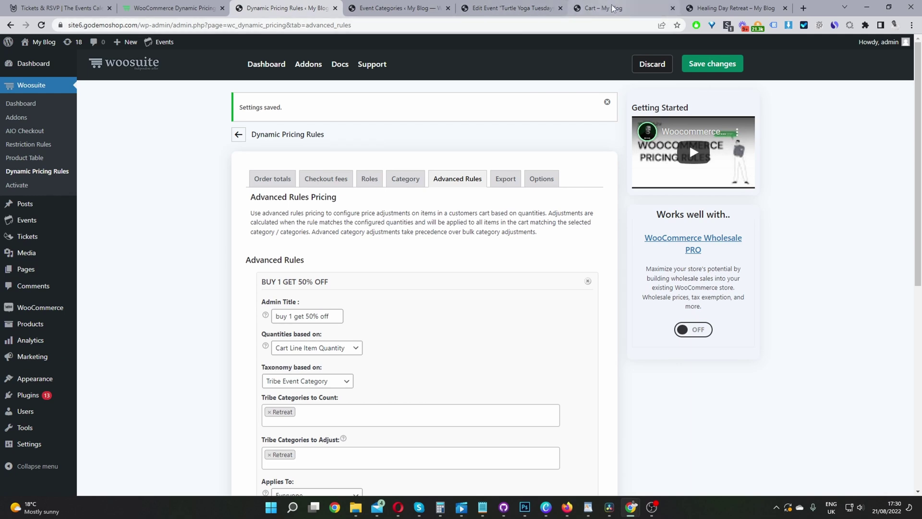
# Step: Switch to the cart page and examine the ticket prices, quantities and cart totals
pyautogui.click(578, 5)
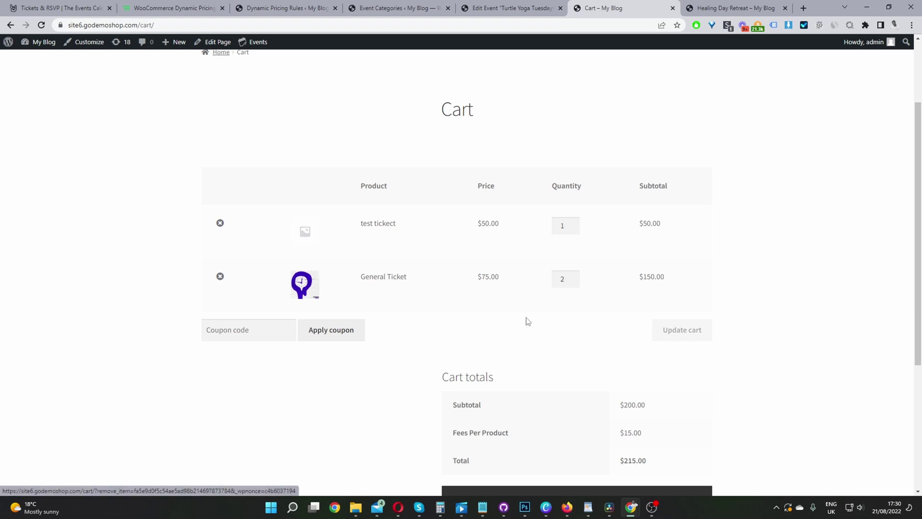
pyautogui.scroll(-1, 550, 321)
pyautogui.scroll(1, 551, 321)
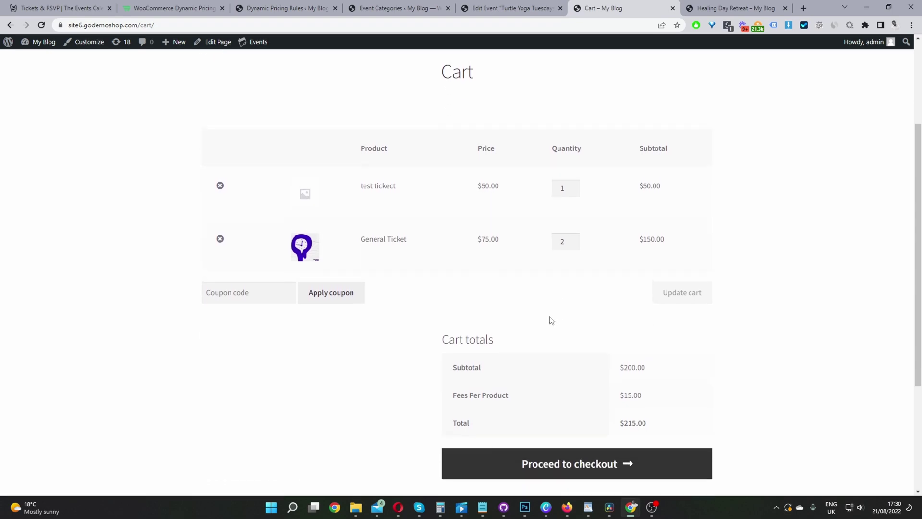
# Step: Remove the test ticket from the cart so that only the General Ticket is left
pyautogui.click(220, 186)
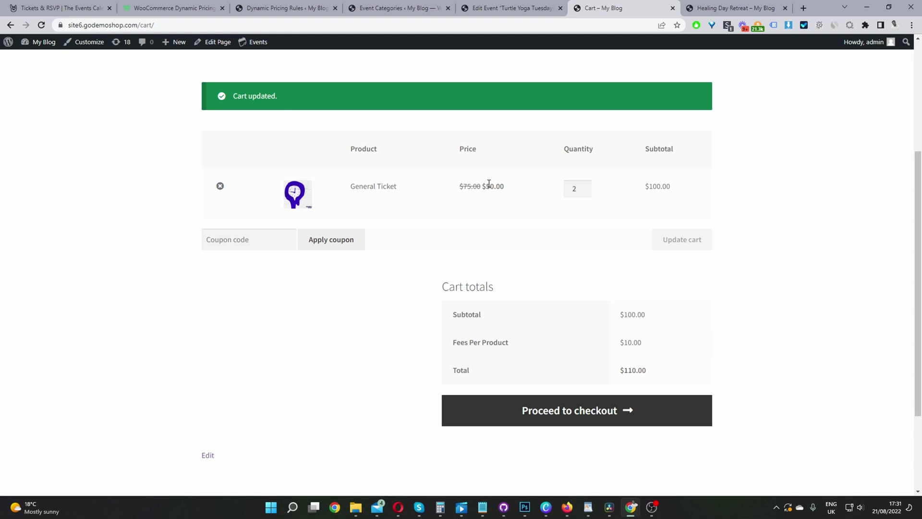
# Step: Change the special offer's discount type to Percentage Discount in the dynamic pricing rule and save the changes
pyautogui.hotkey('ctrl', '3')
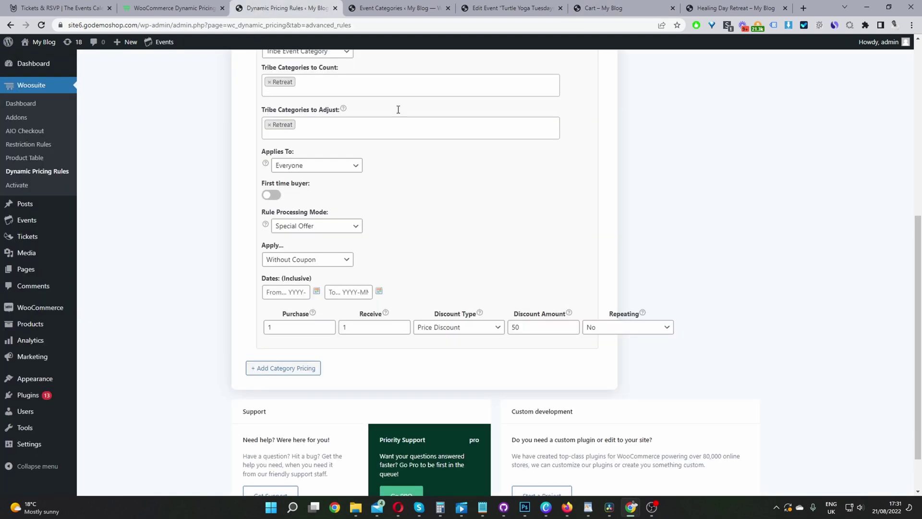
pyautogui.scroll(1, 434, 270)
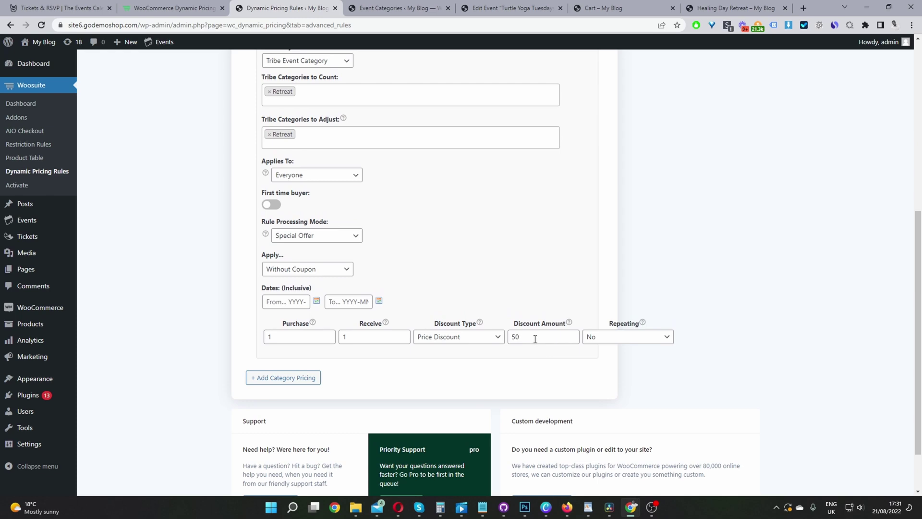
pyautogui.click(454, 337)
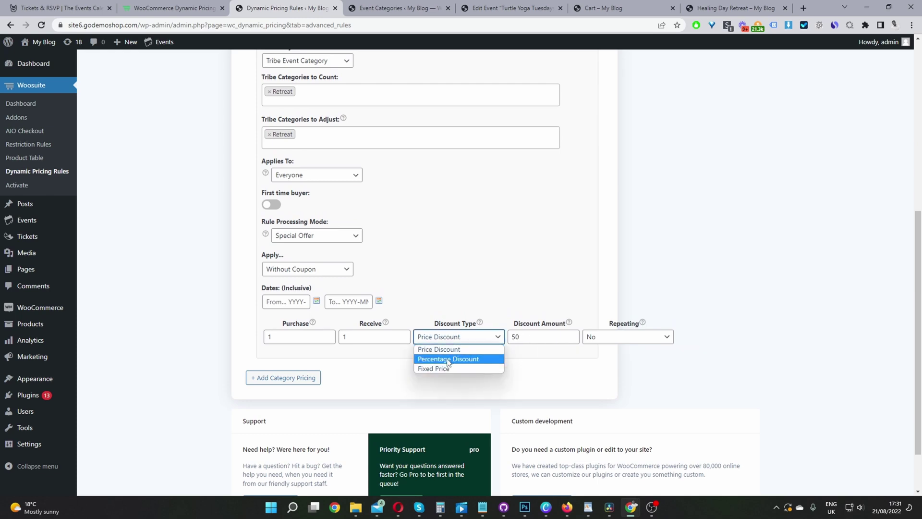
pyautogui.click(447, 360)
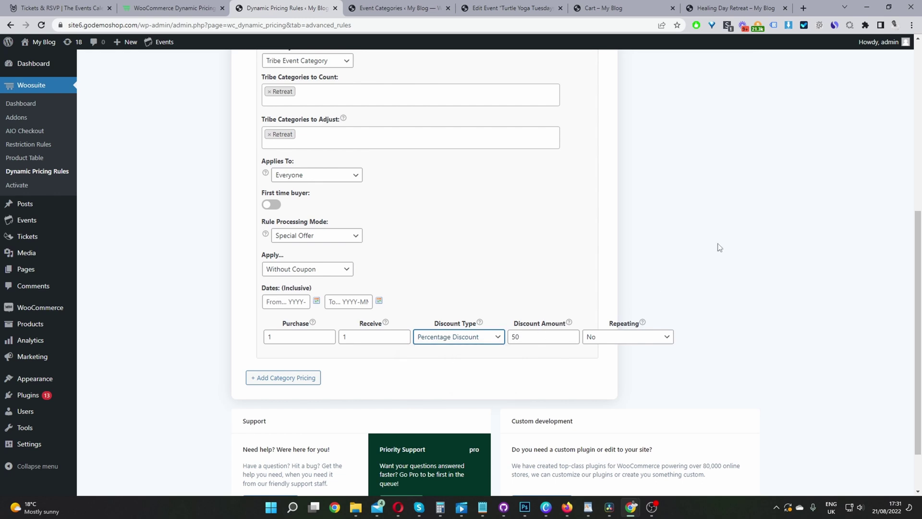
pyautogui.scroll(4, 765, 146)
pyautogui.scroll(3, 765, 147)
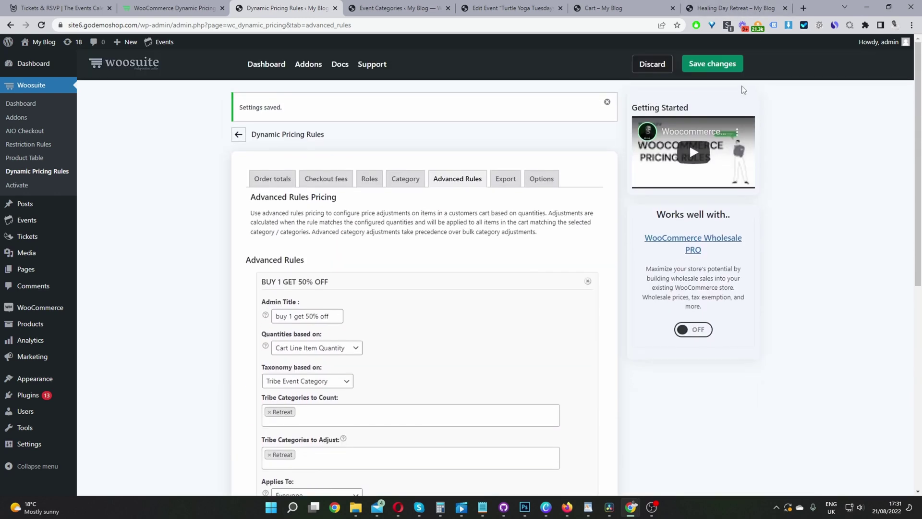
pyautogui.click(715, 65)
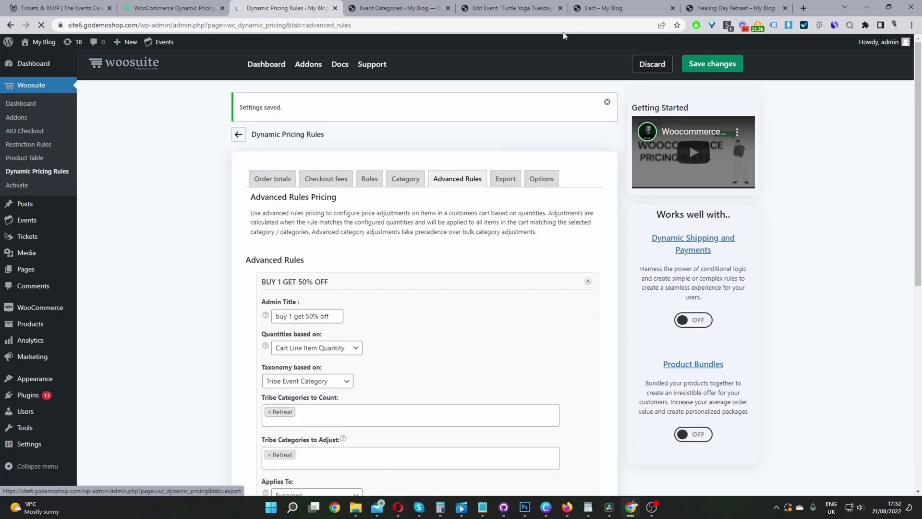
# Step: Reload the cart page, then update the cart with a General Ticket quantity of 2 to check the discounted price
pyautogui.hotkey('ctrl', '6')
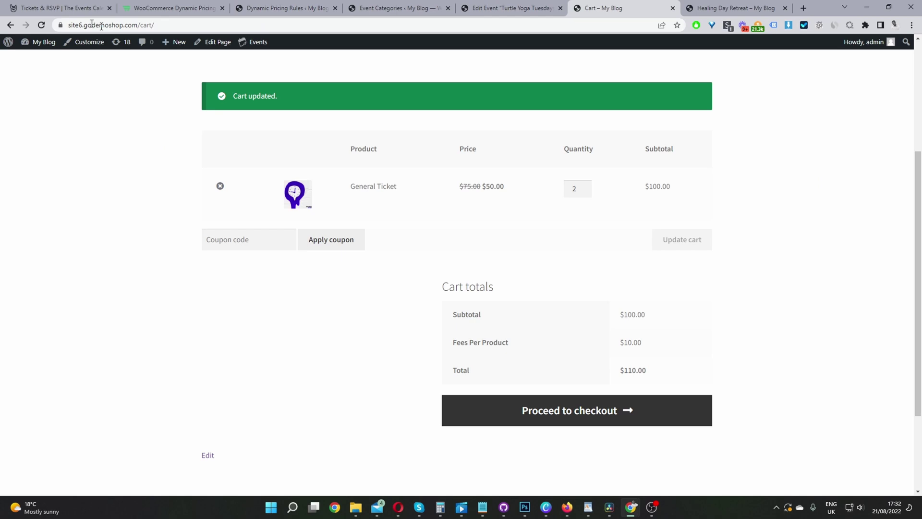
pyautogui.click(43, 25)
pyautogui.click(499, 99)
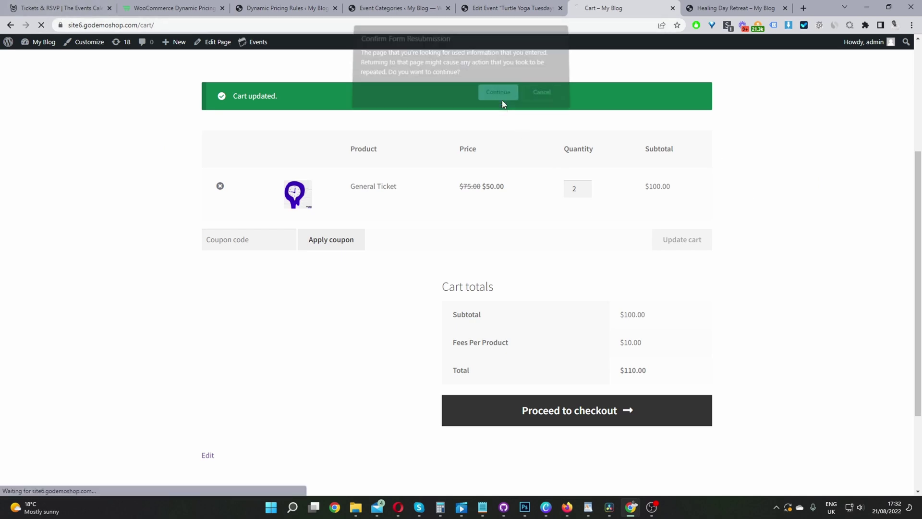
pyautogui.click(588, 144)
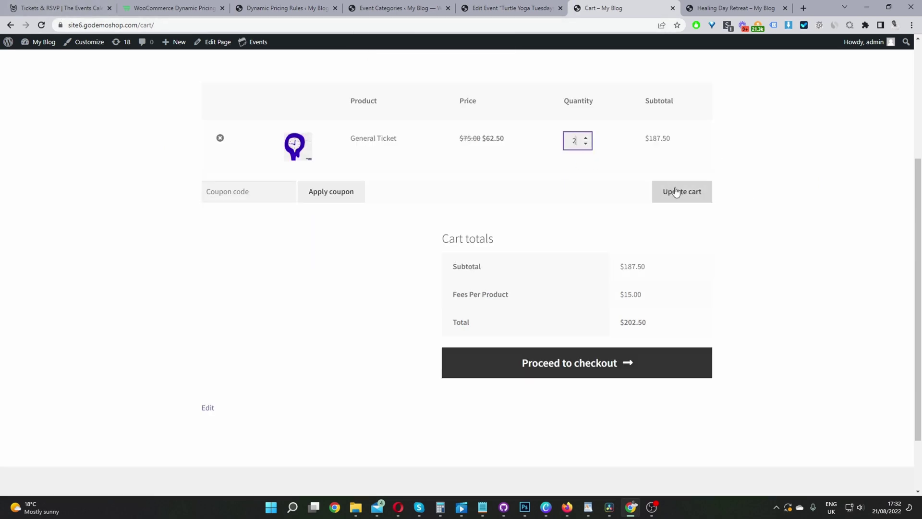
pyautogui.click(700, 198)
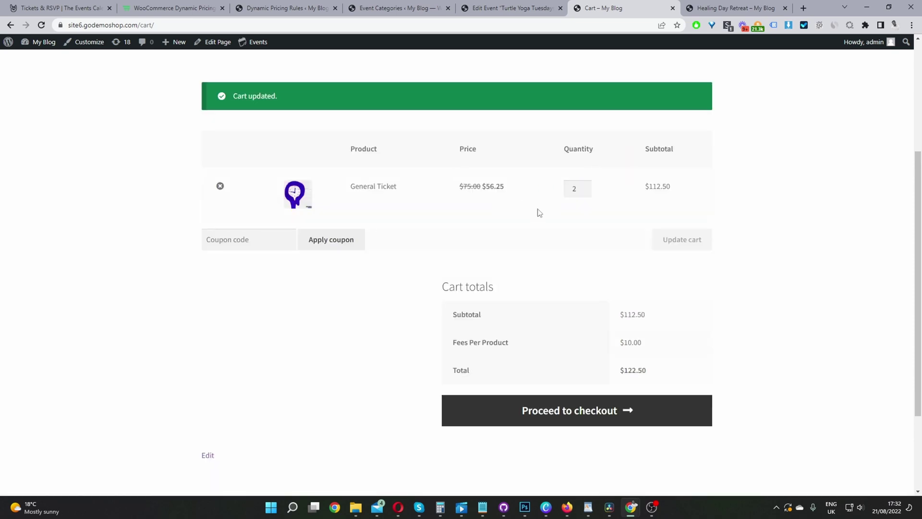
pyautogui.scroll(-1, 540, 212)
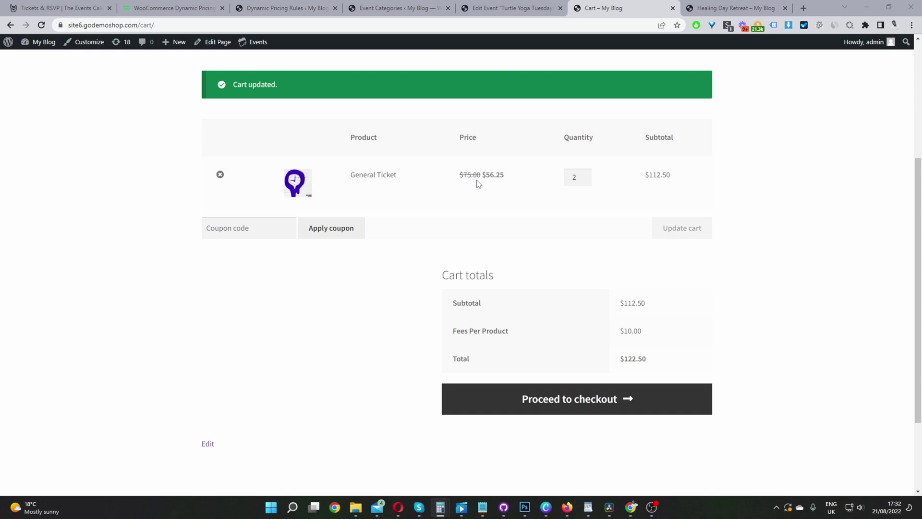
pyautogui.moveTo(467, 176); pyautogui.dragTo(470, 175)
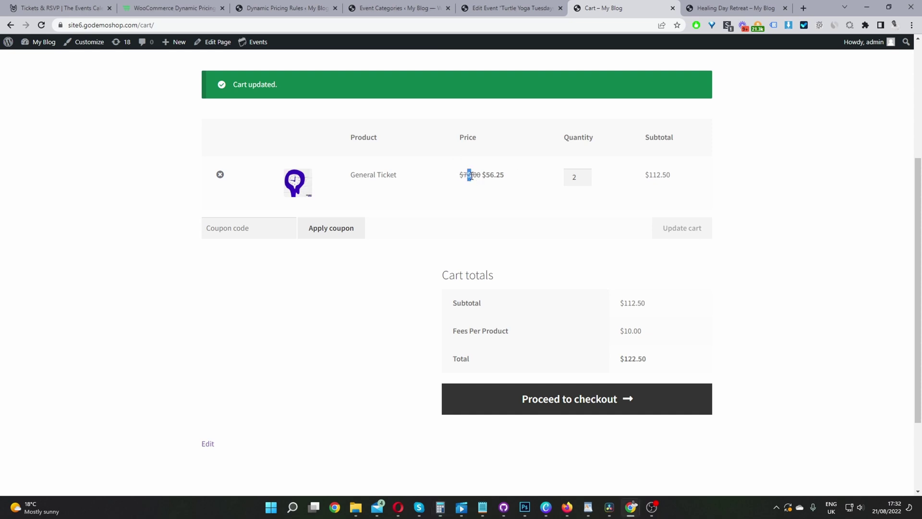